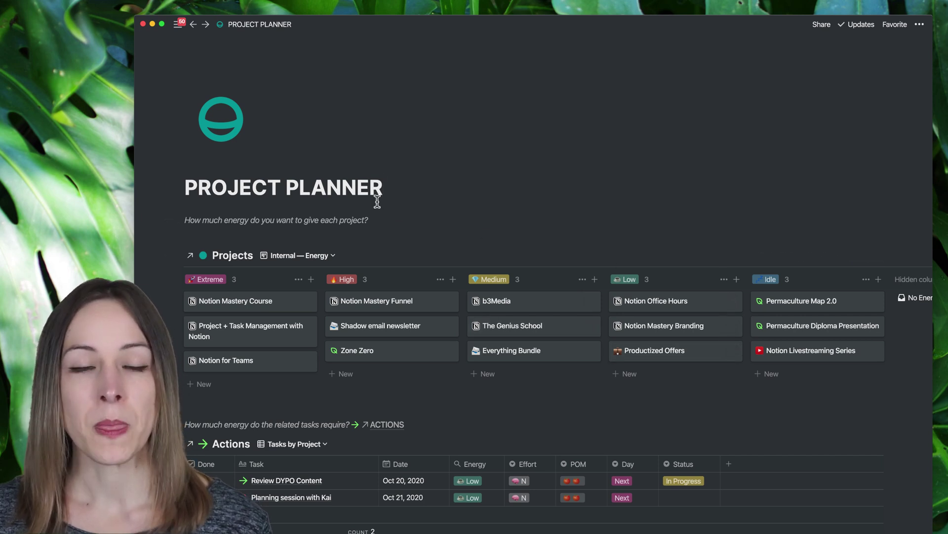
- Regroup the Projects board: Productized Offers into Extreme energy, Notion for Teams into High
scroll(509, 201, "down", 2)
scroll(508, 201, "down", 2)
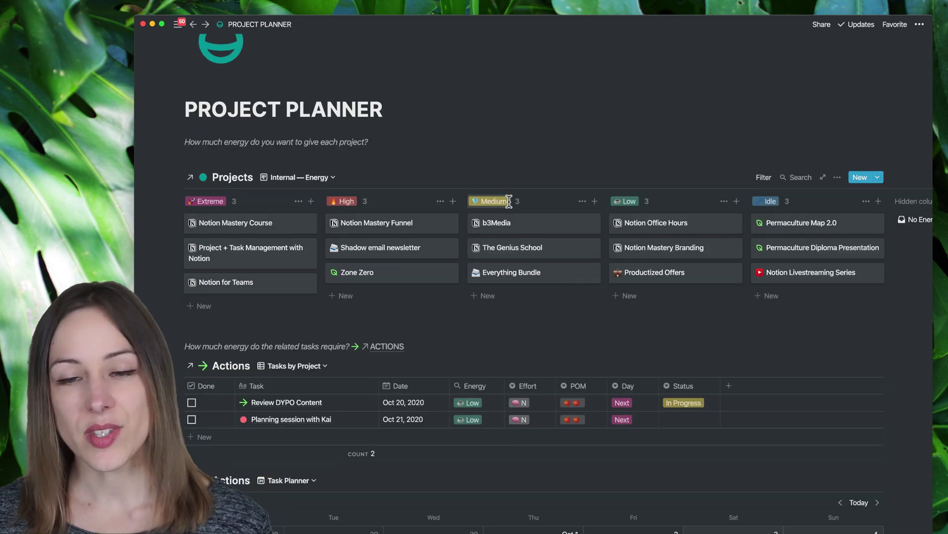
scroll(654, 333, "down", 1)
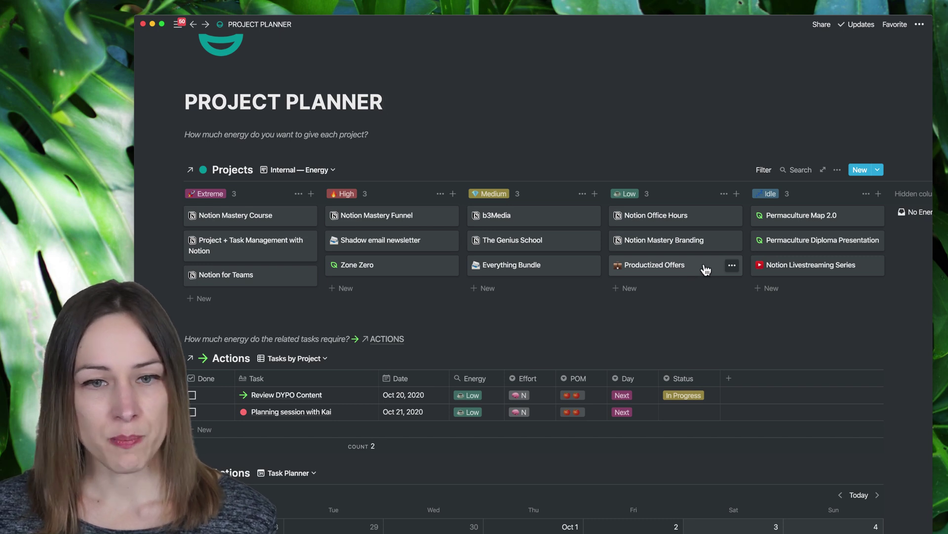
left_click_drag(704, 269, 302, 291)
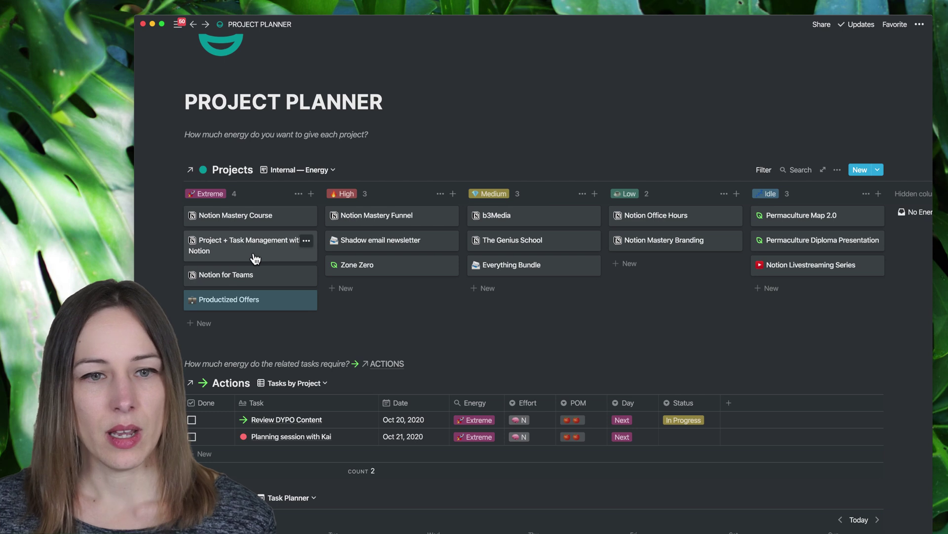
left_click_drag(269, 275, 387, 292)
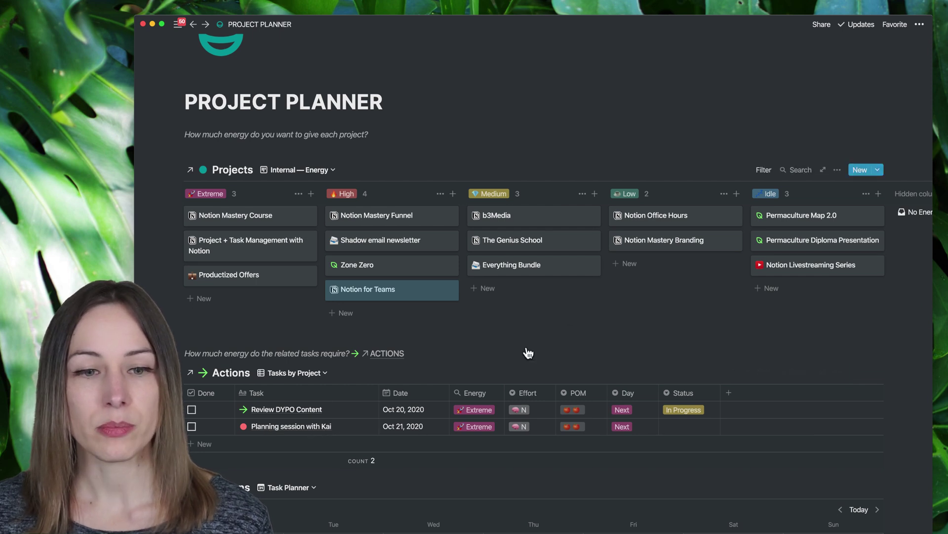
- Switch the Actions database to the Effort • Impact board and review its sort settings
scroll(532, 344, "down", 1)
scroll(532, 342, "down", 1)
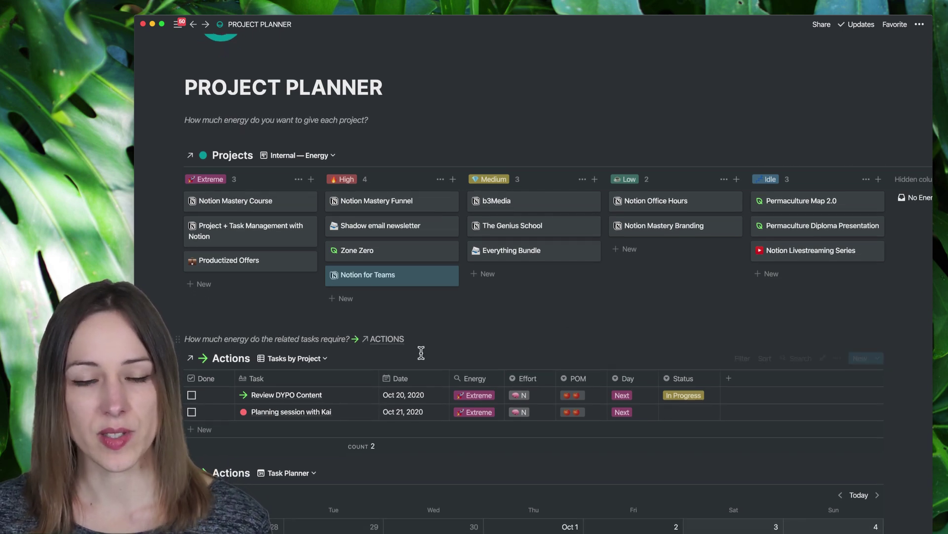
left_click(311, 359)
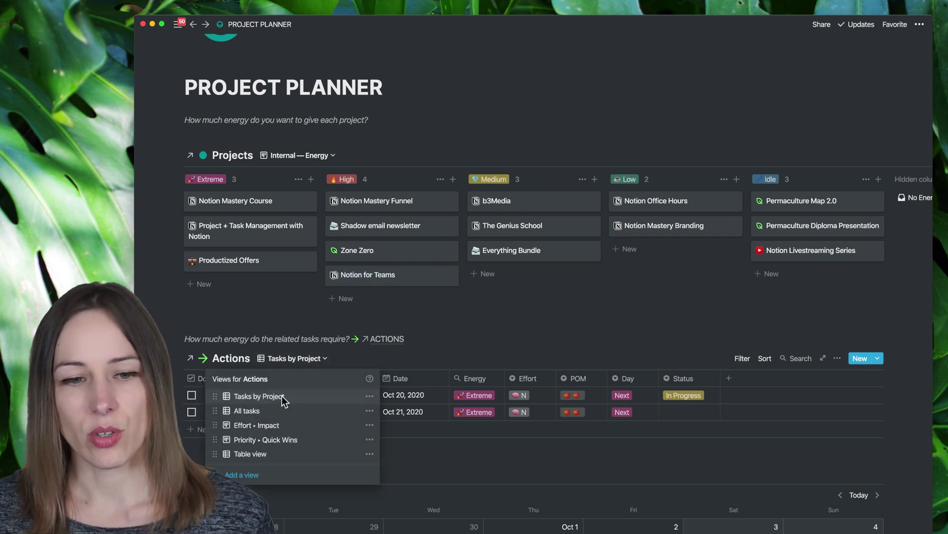
left_click(274, 428)
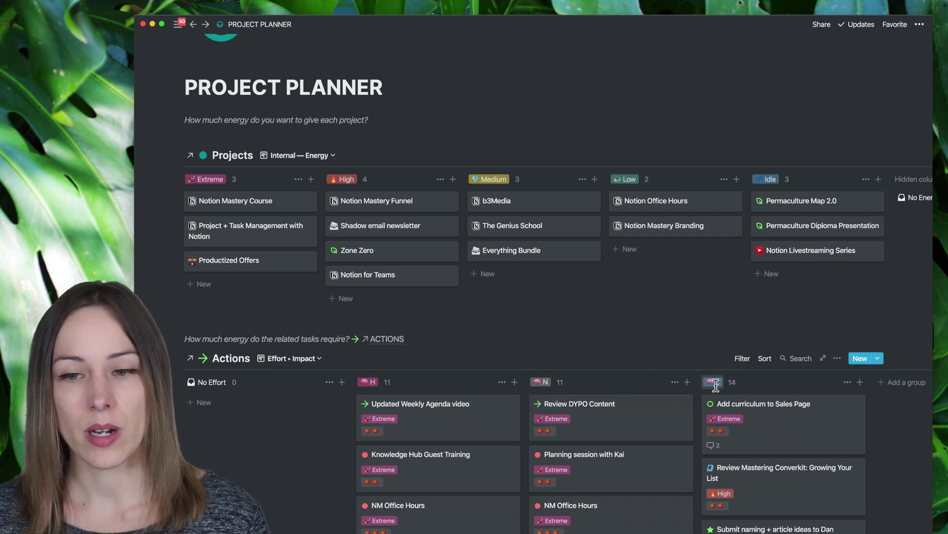
left_click(765, 359)
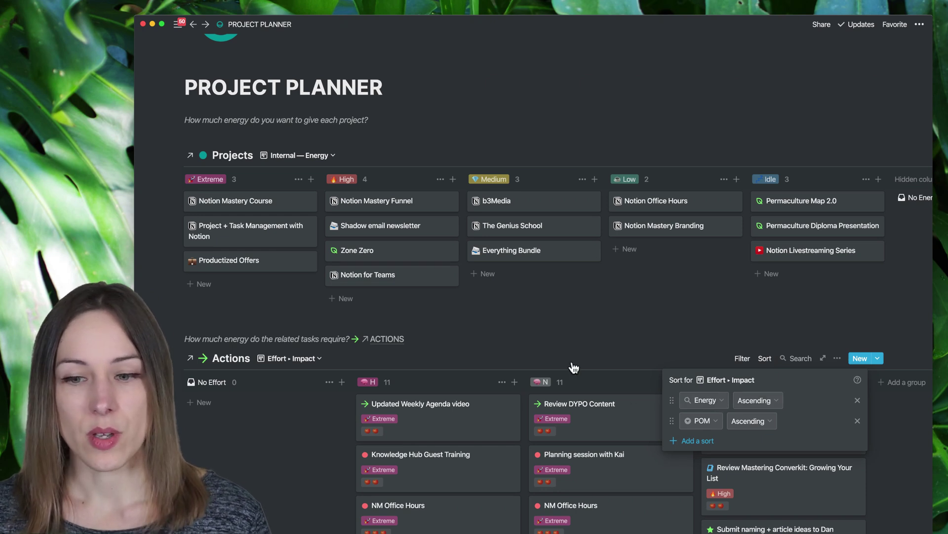
left_click(613, 377)
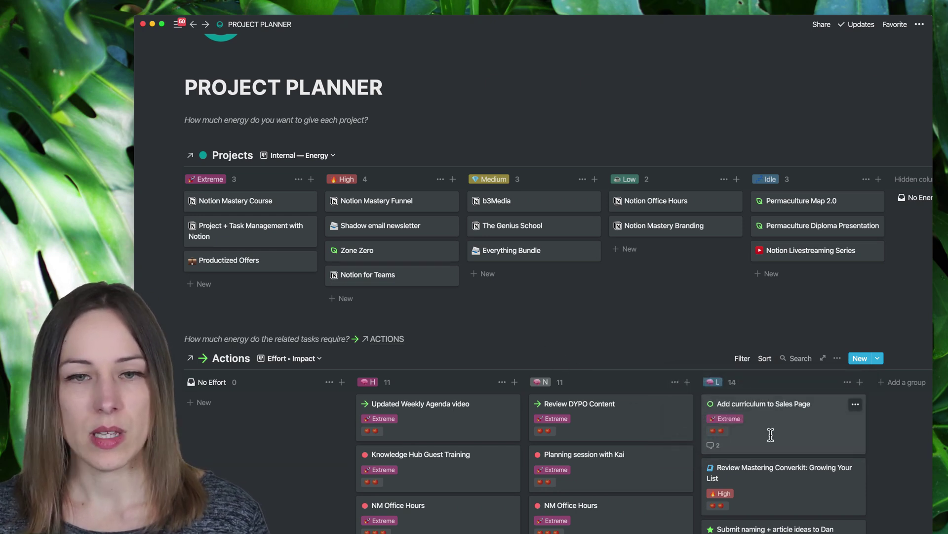
left_click(751, 409)
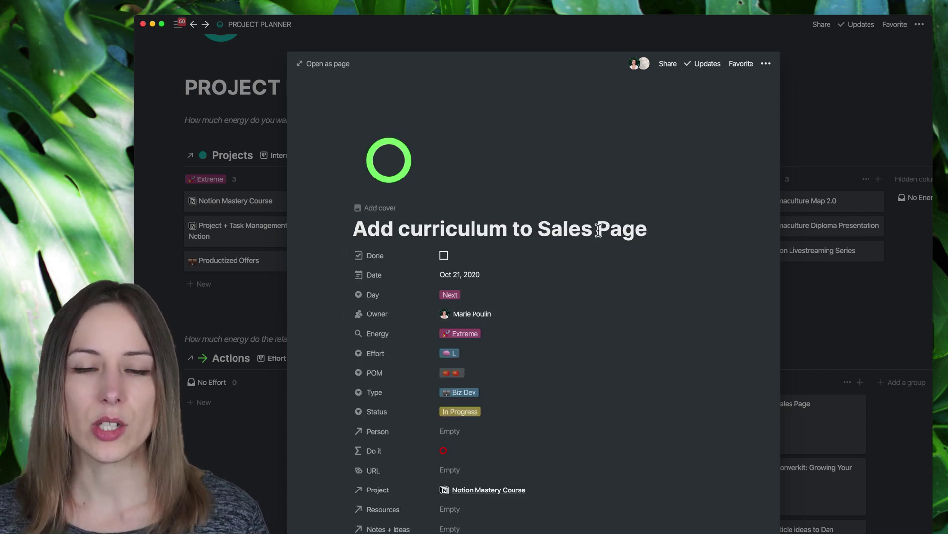
scroll(620, 239, "down", 1)
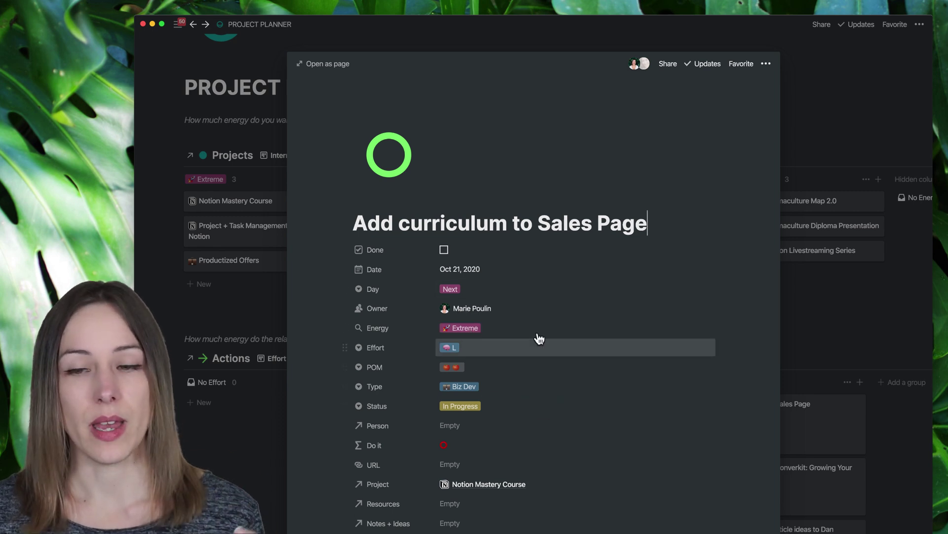
left_click(820, 341)
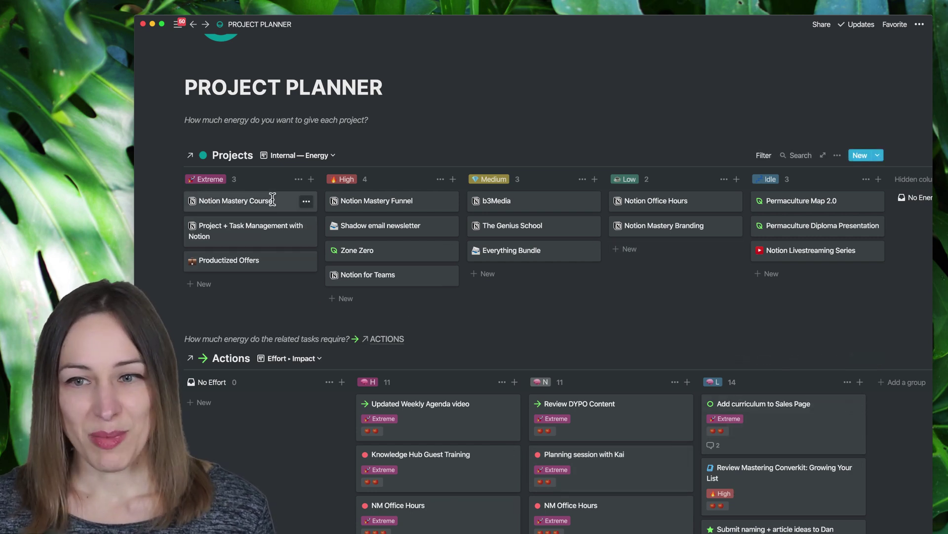
left_click_drag(291, 202, 815, 275)
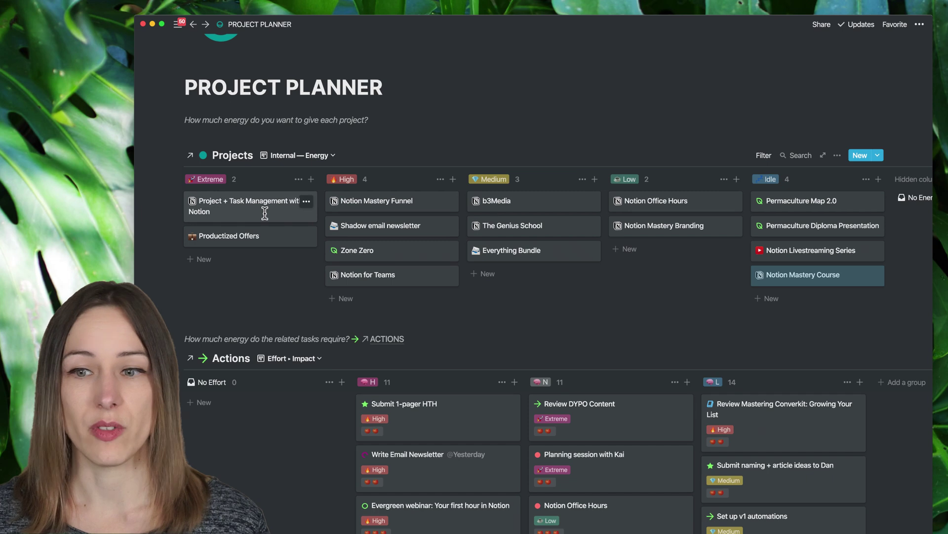
left_click_drag(851, 286, 253, 257)
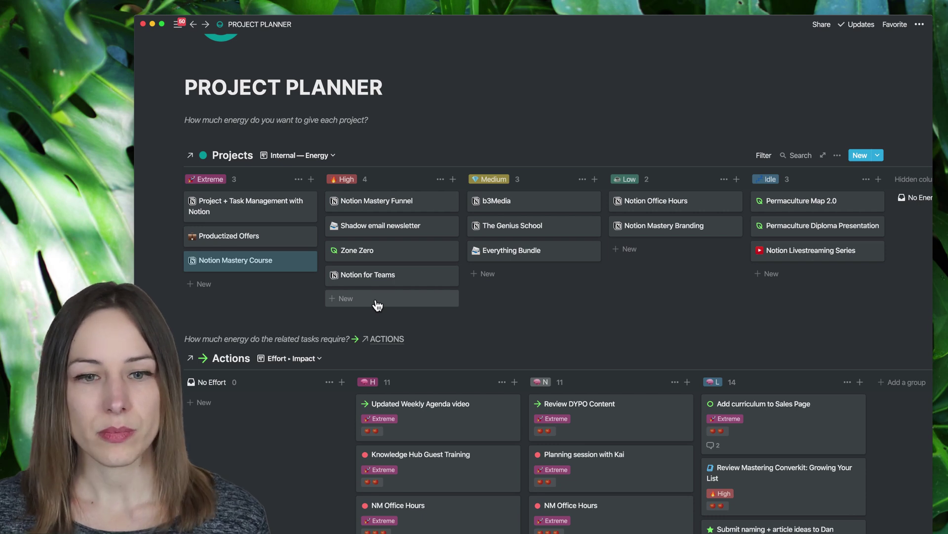
scroll(455, 254, "down", 2)
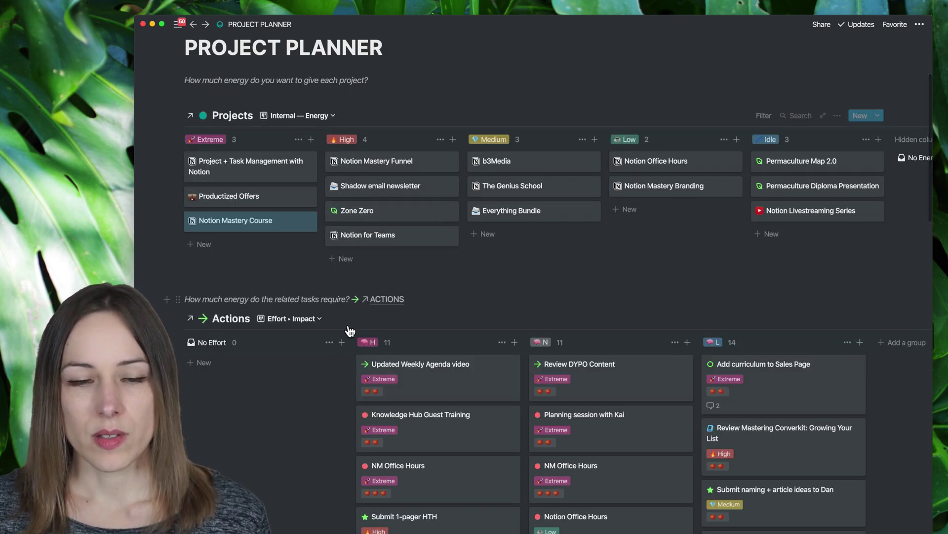
- Switch Actions to the Priority • Quick Wins view and add a third Owner filter row
left_click(316, 320)
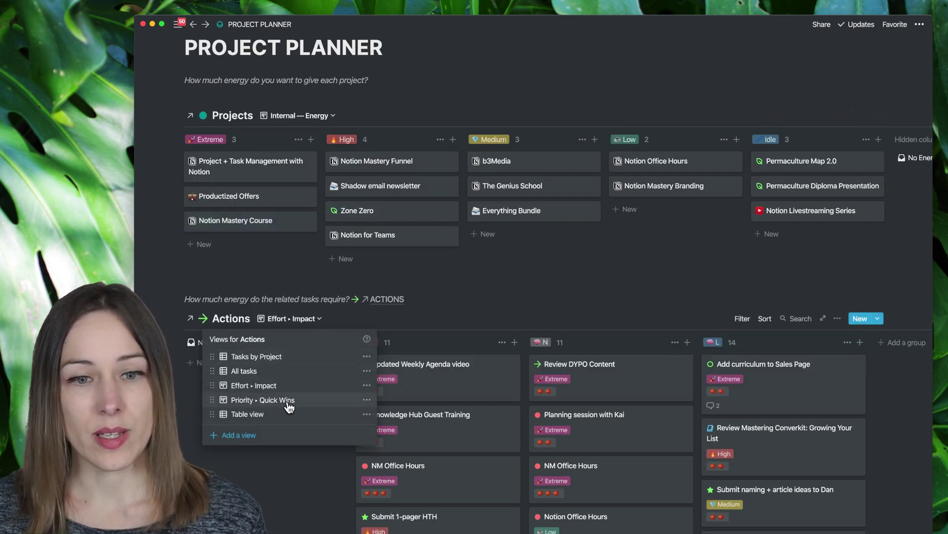
left_click(288, 403)
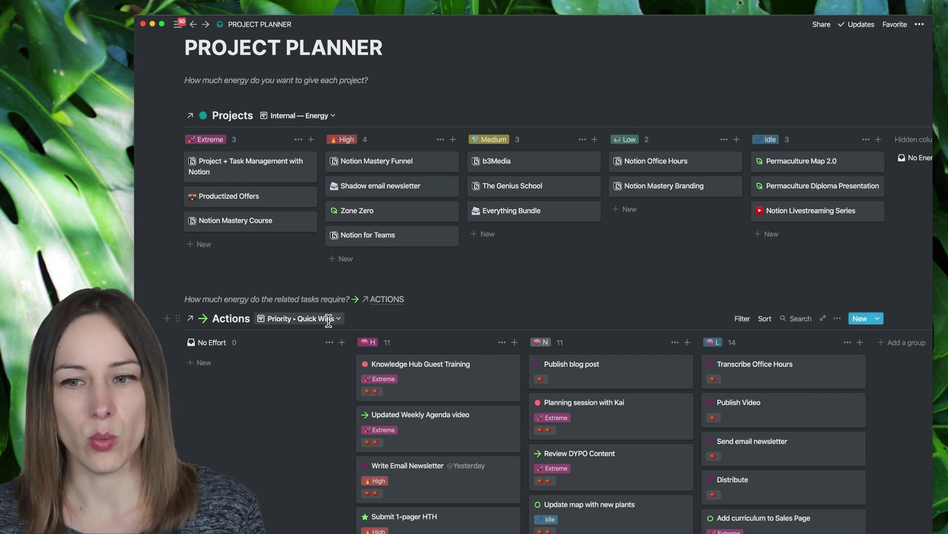
left_click(743, 319)
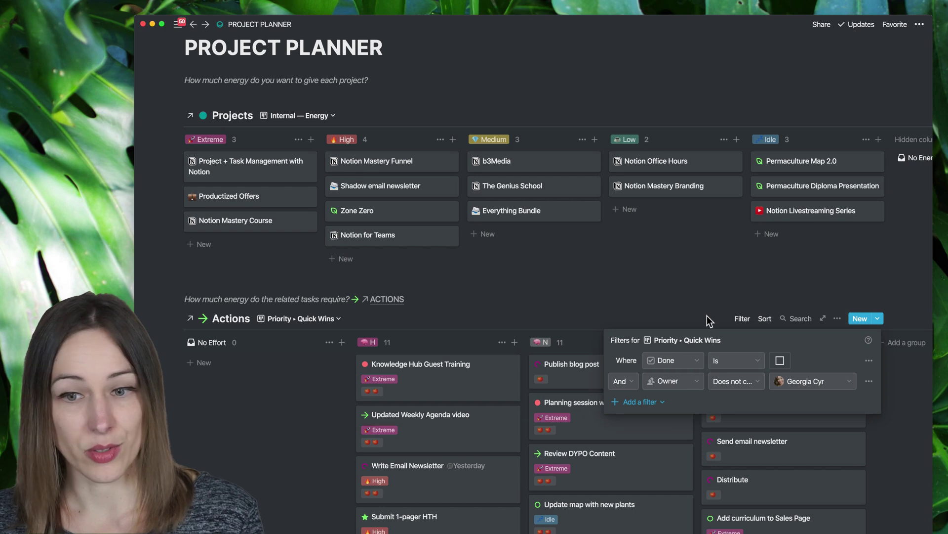
left_click(660, 403)
left_click(650, 419)
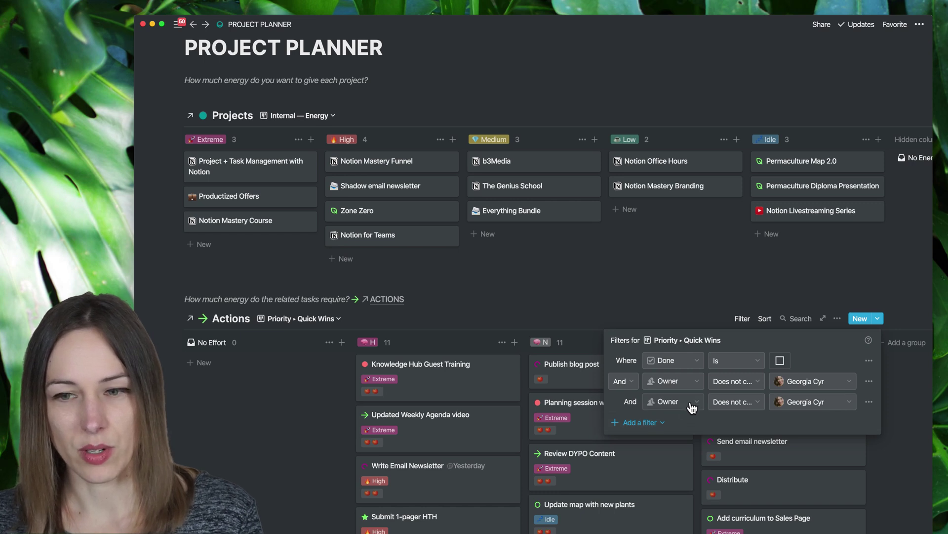
- Remove the extra third Owner filter row from the Quick Wins view
left_click(868, 401)
left_click(859, 420)
left_click(769, 318)
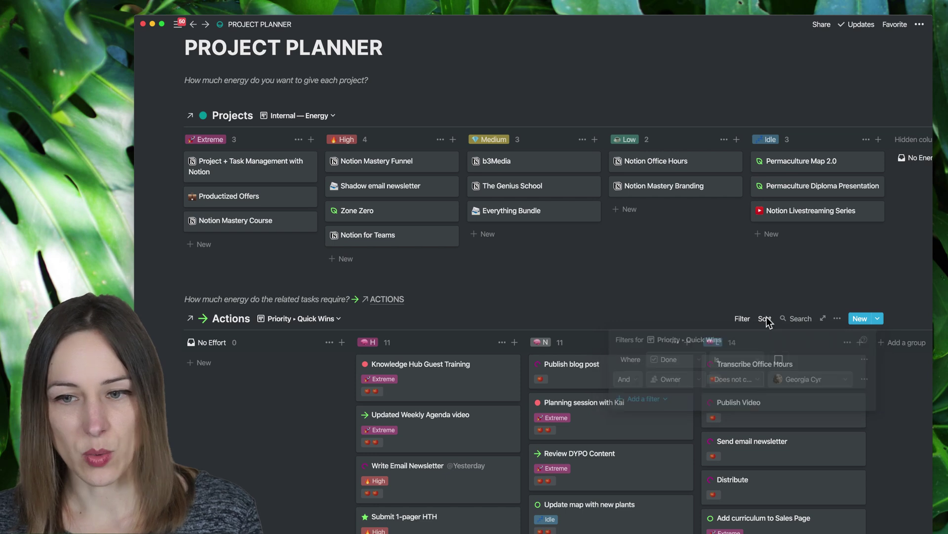
- Sort the Quick Wins view by Energy first, then POM ascending
left_click(766, 320)
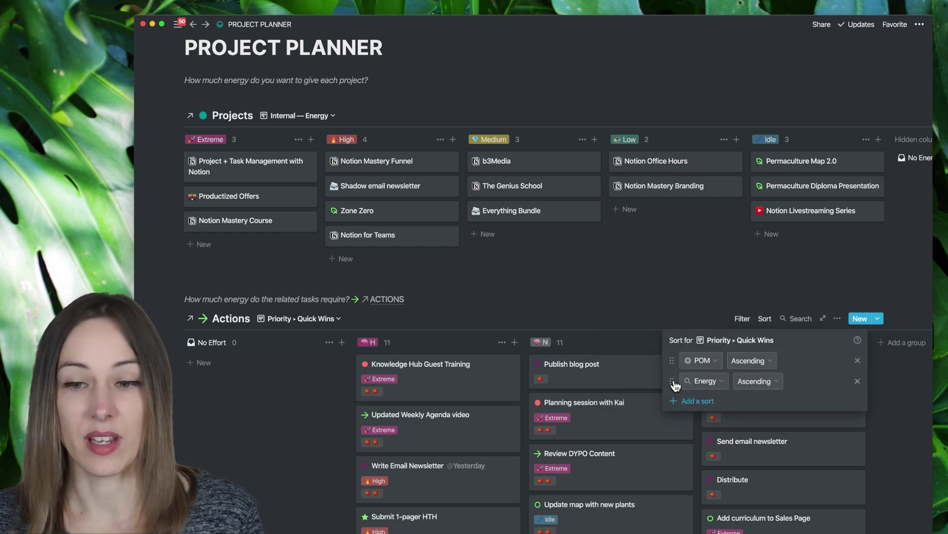
left_click_drag(672, 380, 673, 357)
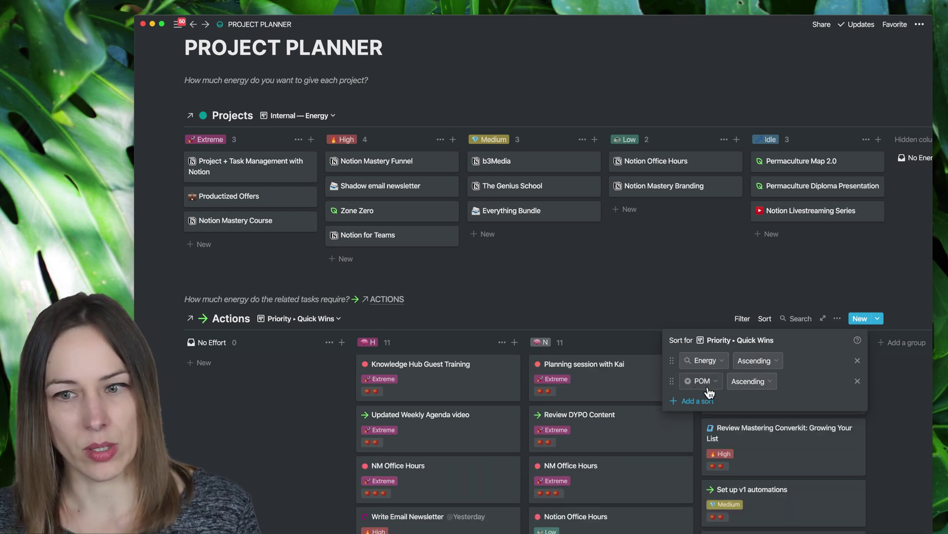
left_click(748, 383)
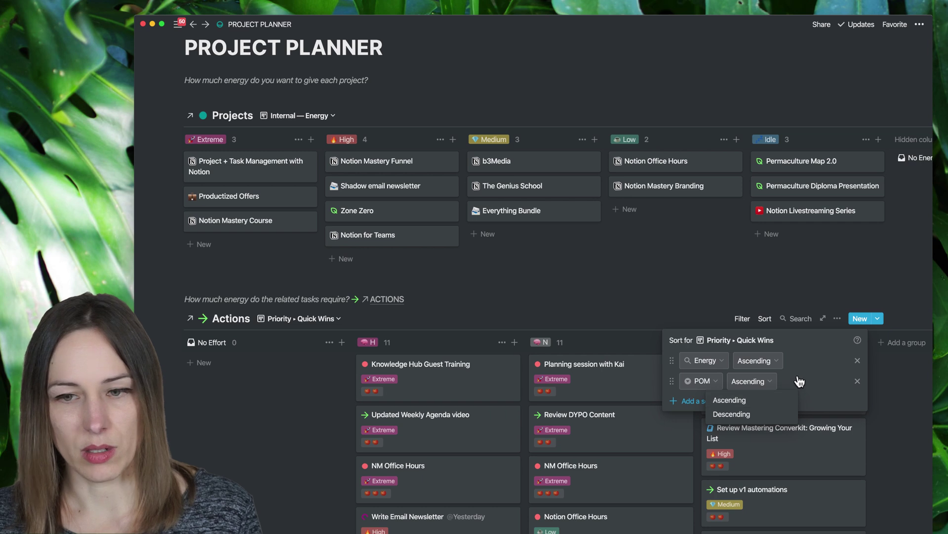
left_click(741, 400)
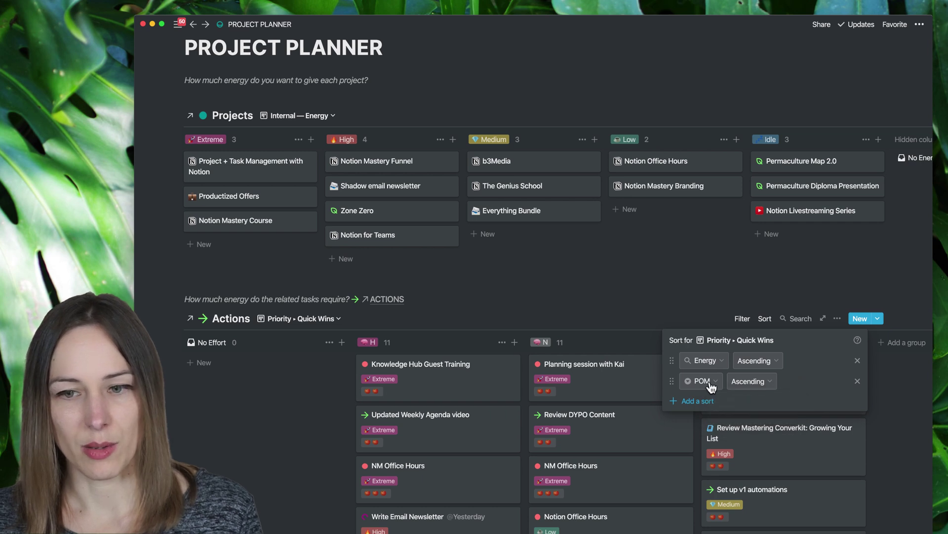
left_click(416, 312)
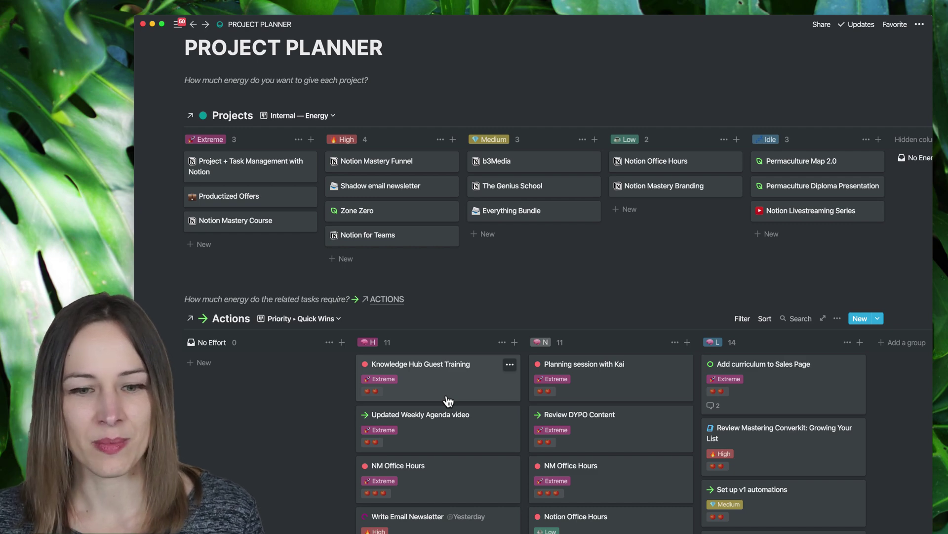
scroll(448, 401, "down", 10)
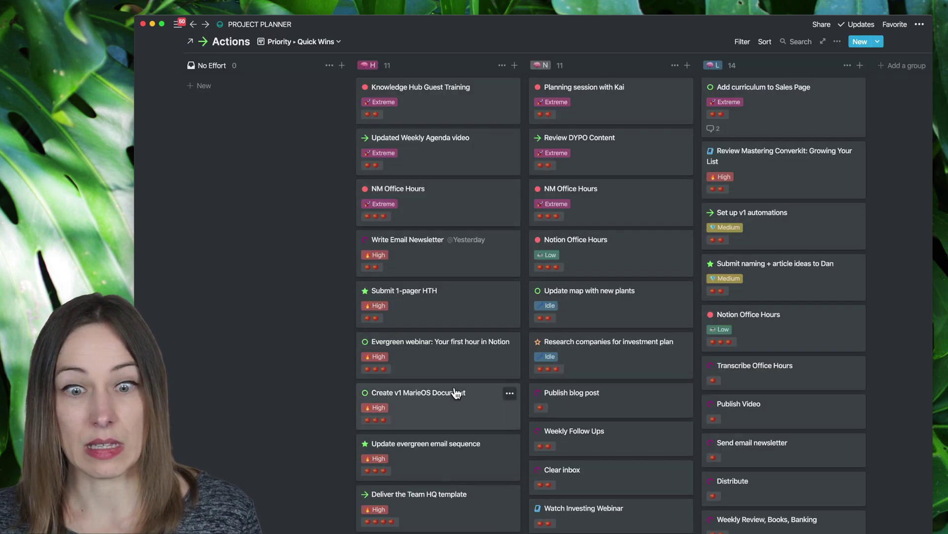
scroll(449, 375, "down", 2)
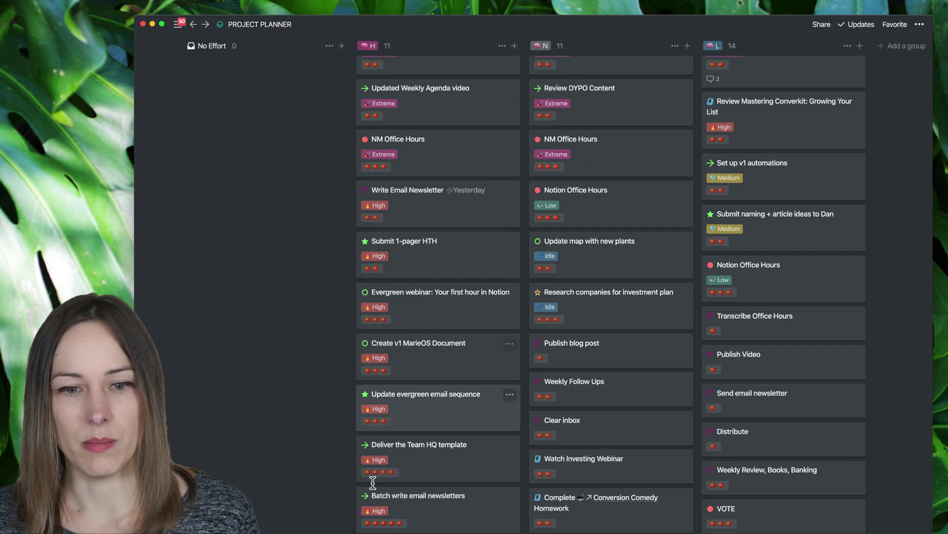
scroll(490, 466, "up", 6)
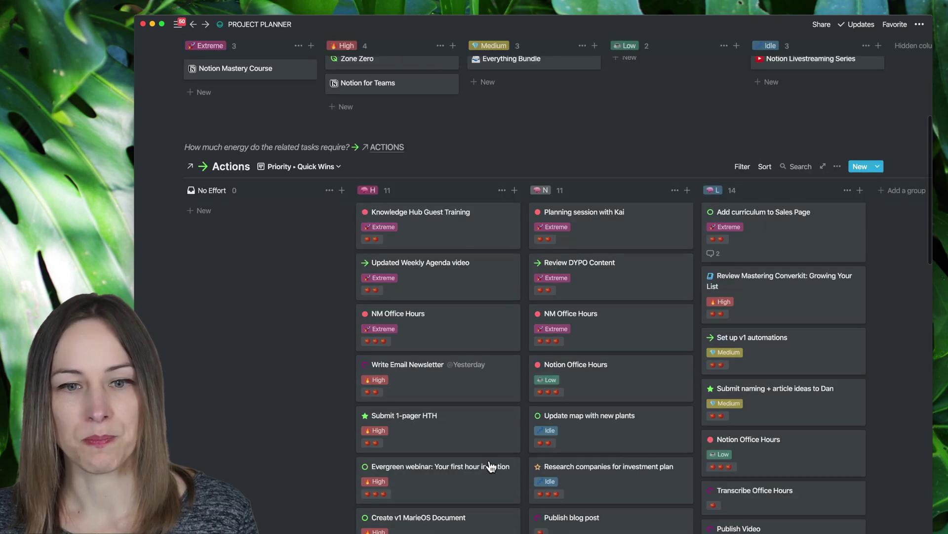
scroll(490, 466, "up", 6)
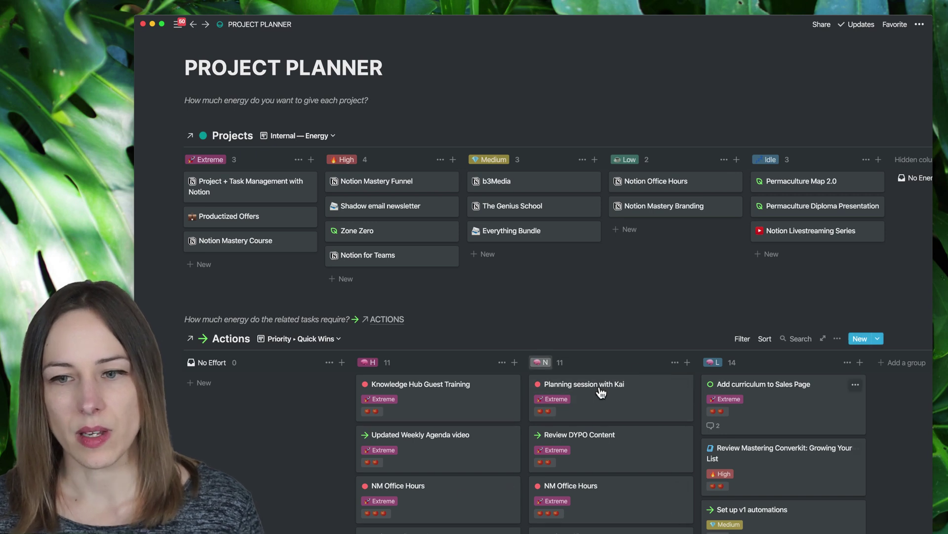
- Add a Date filter rule set to Is within the next week
left_click(743, 340)
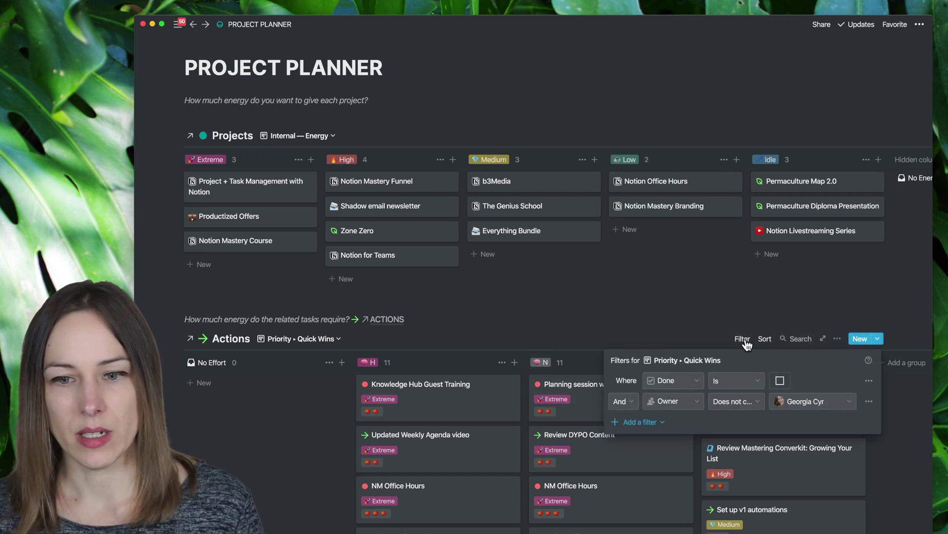
left_click(637, 421)
left_click(642, 438)
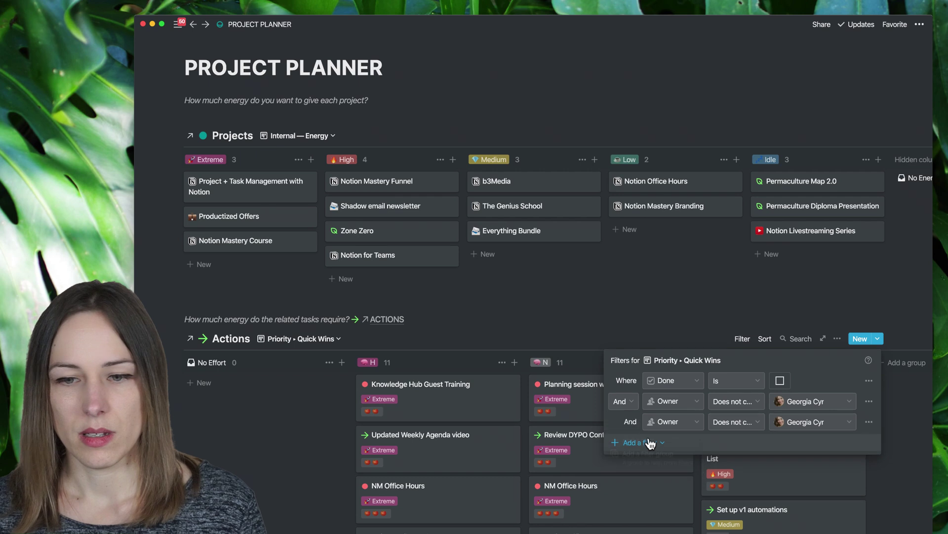
left_click(672, 422)
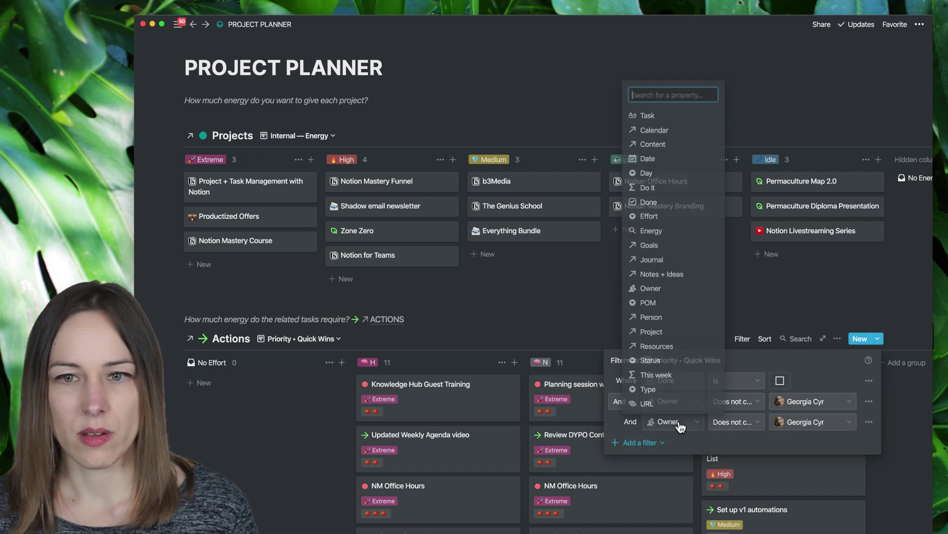
left_click(665, 160)
left_click(736, 424)
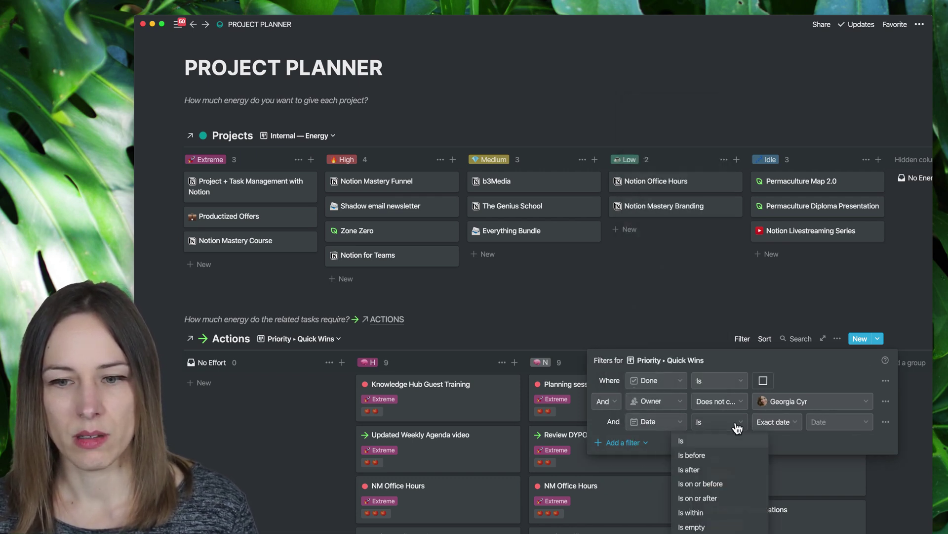
left_click(726, 512)
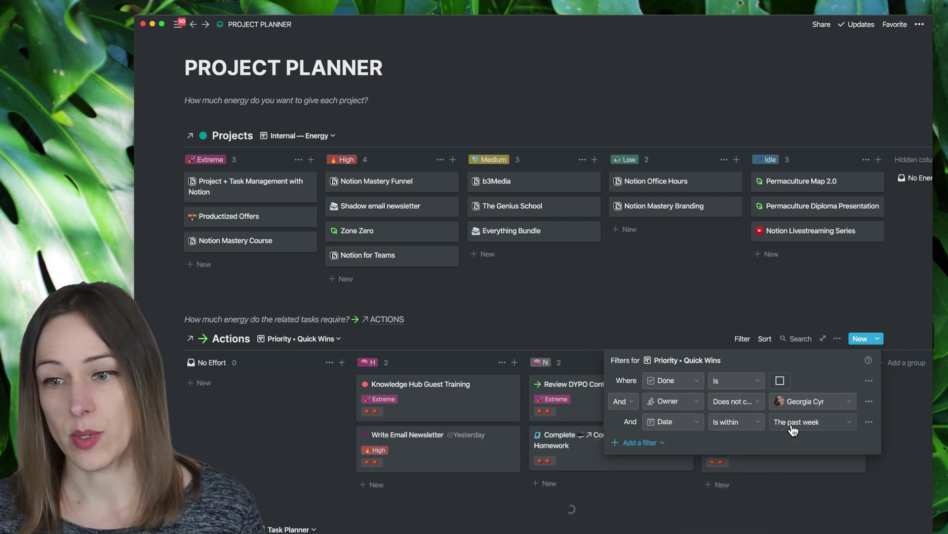
left_click(793, 429)
left_click(796, 482)
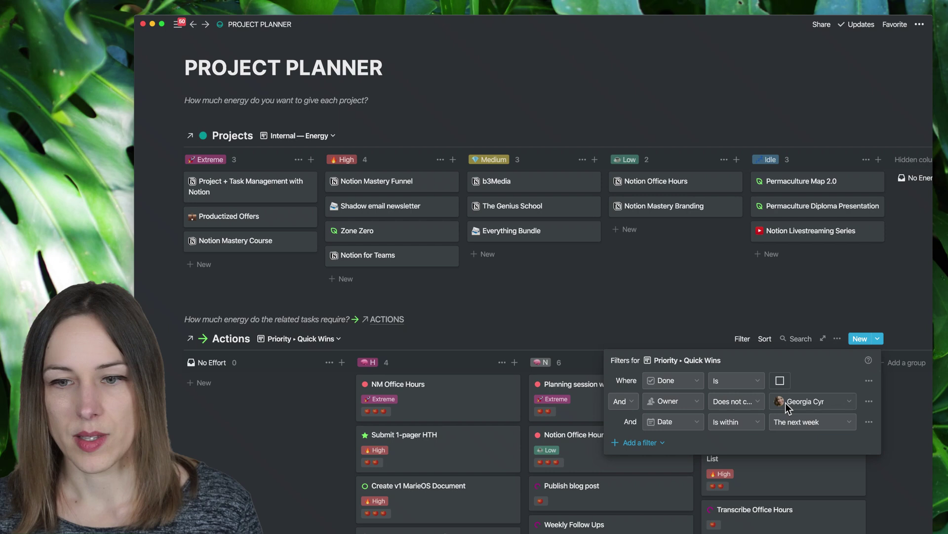
- Change the Owner rule to Contains a different person and close the filters
left_click(741, 401)
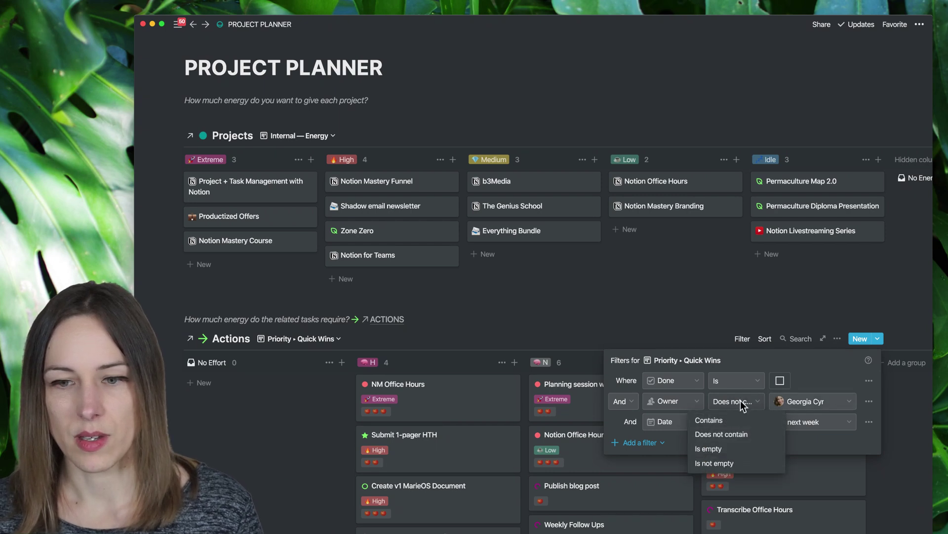
left_click(736, 420)
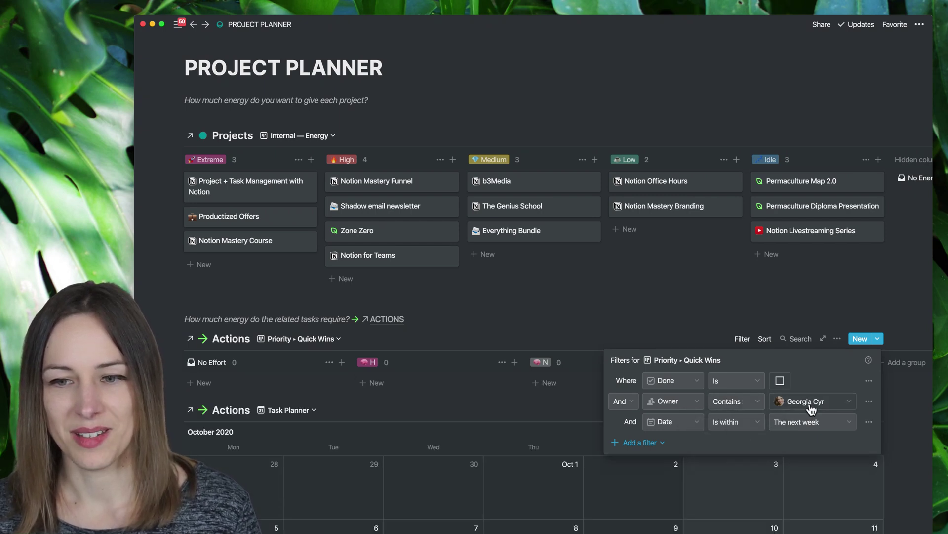
left_click(810, 409)
left_click(807, 104)
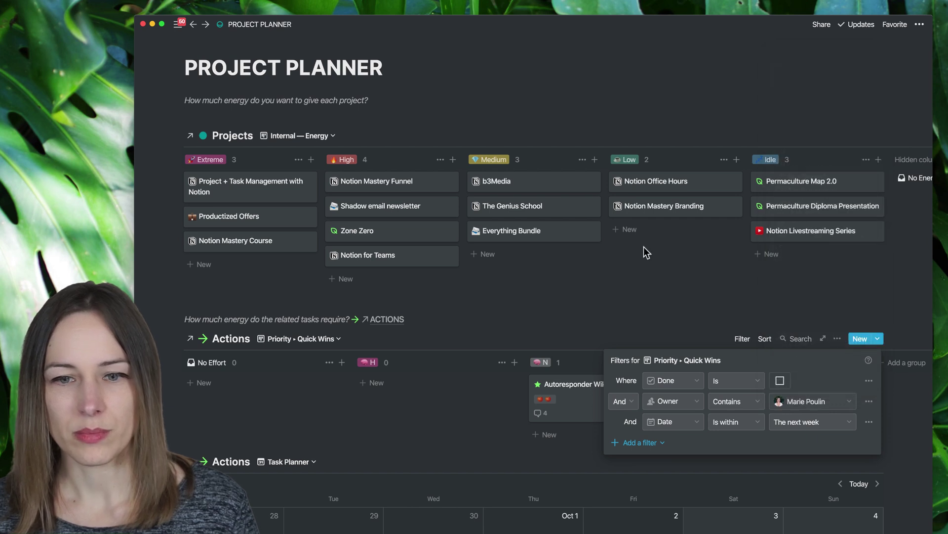
left_click(600, 328)
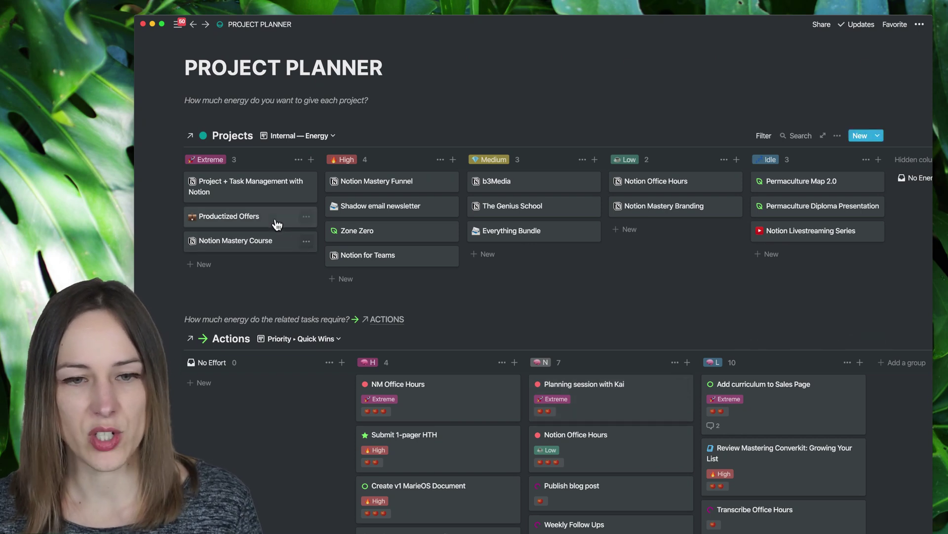
- Switch Actions to the Tasks by Project table and inspect its Project contains Productized Offers filter
left_click(317, 338)
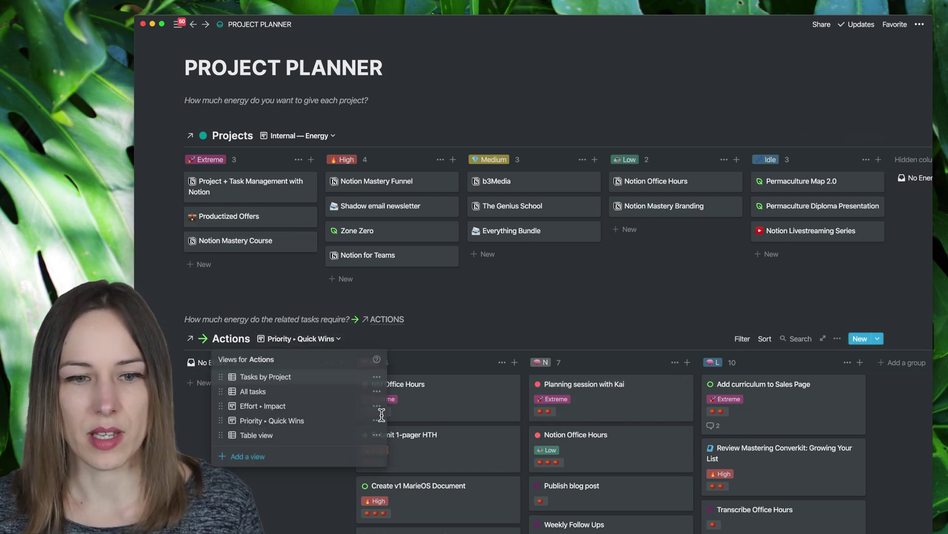
left_click(272, 376)
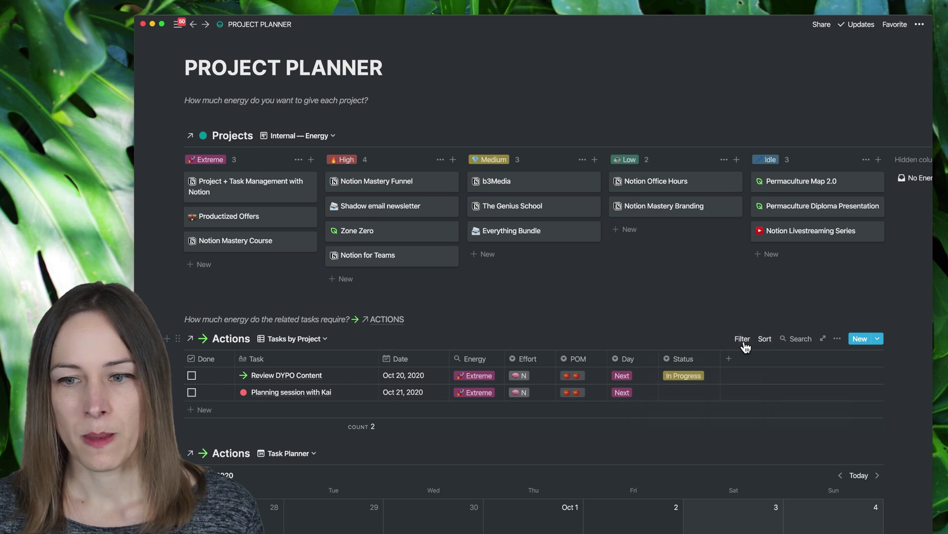
left_click(752, 345)
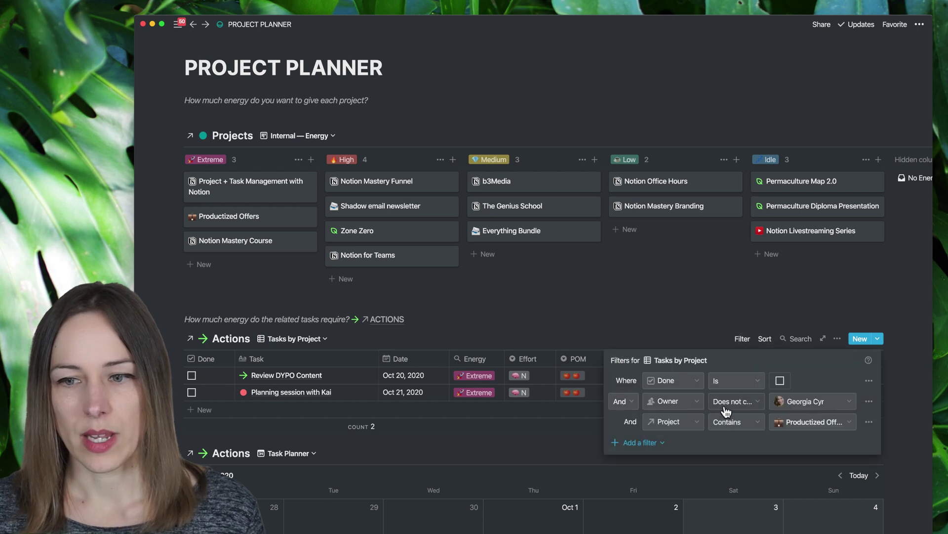
left_click(851, 428)
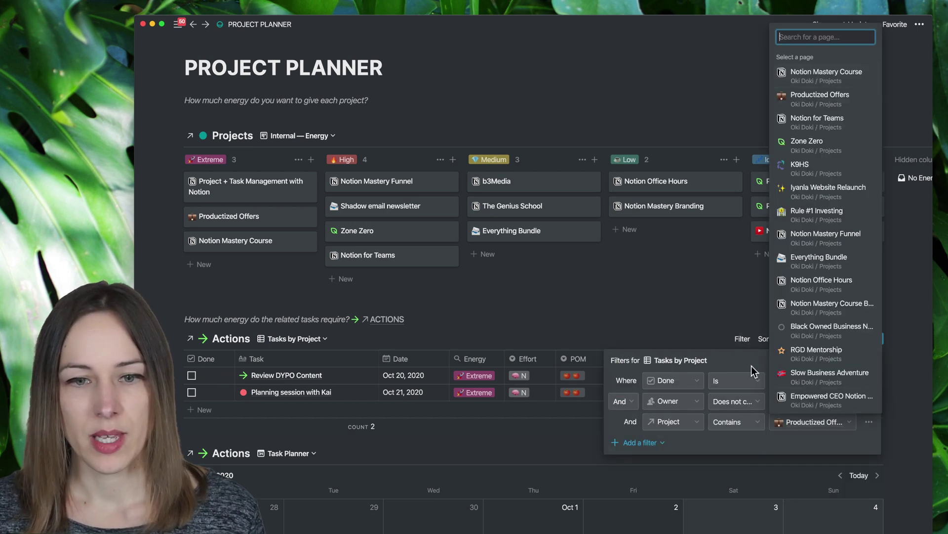
left_click(438, 332)
left_click(326, 396)
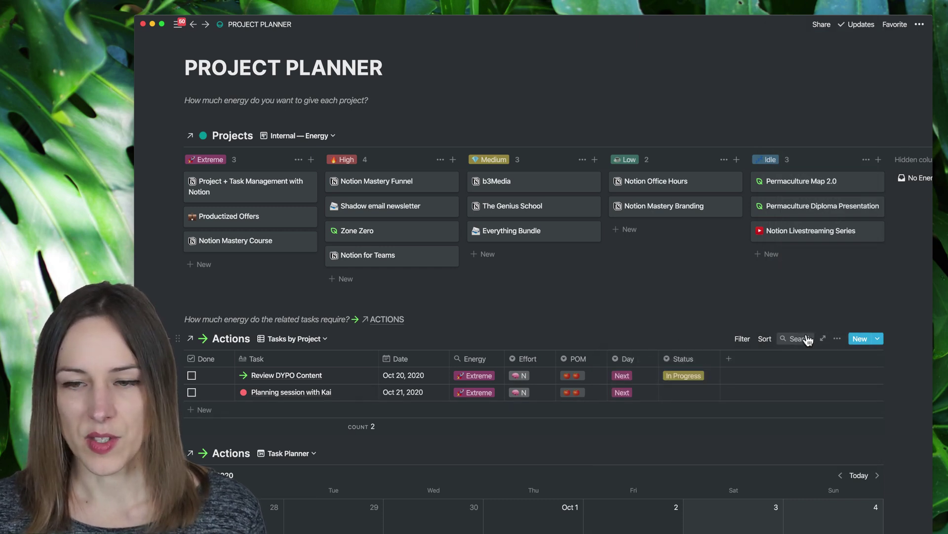
left_click(743, 339)
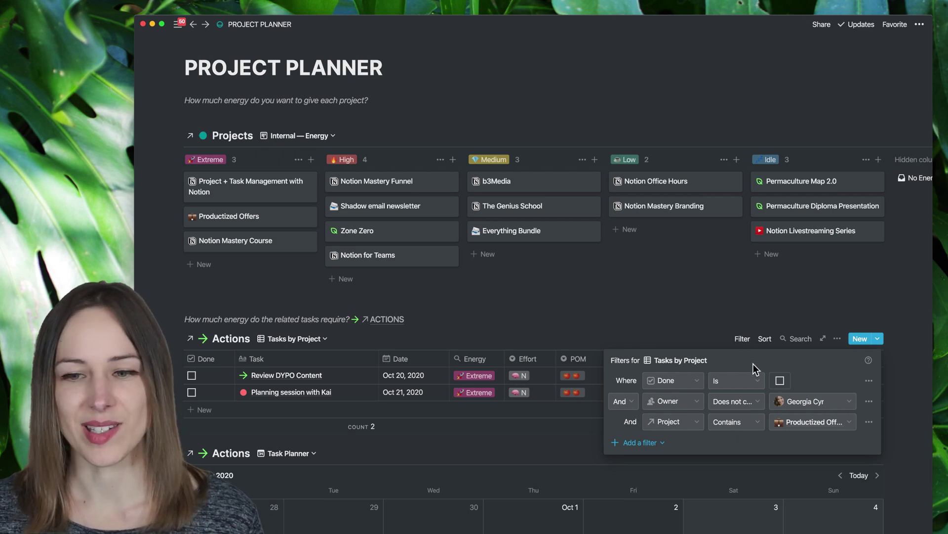
left_click(376, 328)
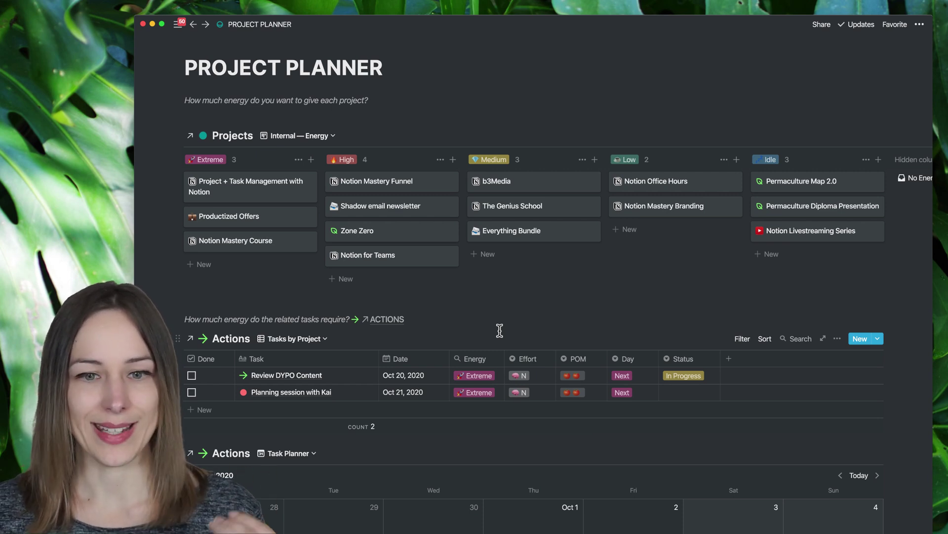
- Scroll down to the Task Planner calendar and bring up its views list
scroll(499, 327, "down", 10)
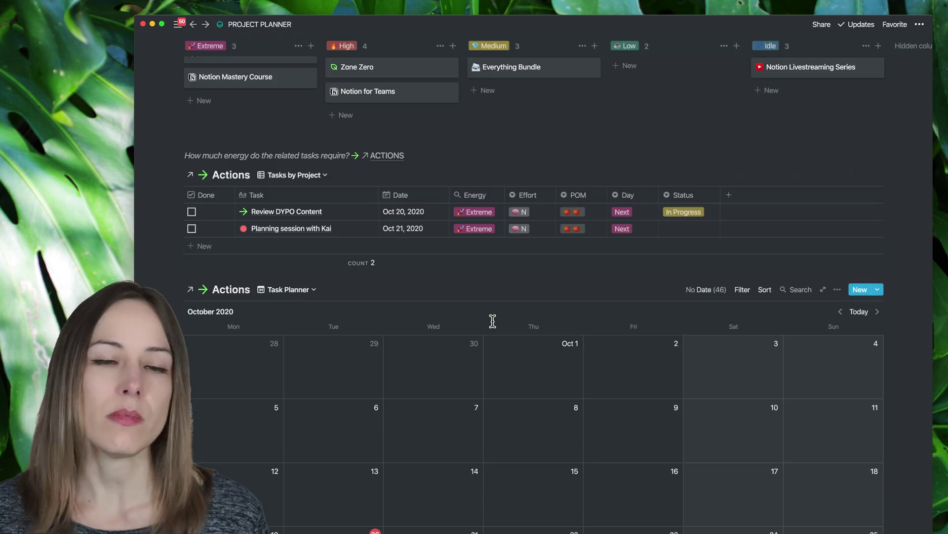
scroll(493, 316, "down", 3)
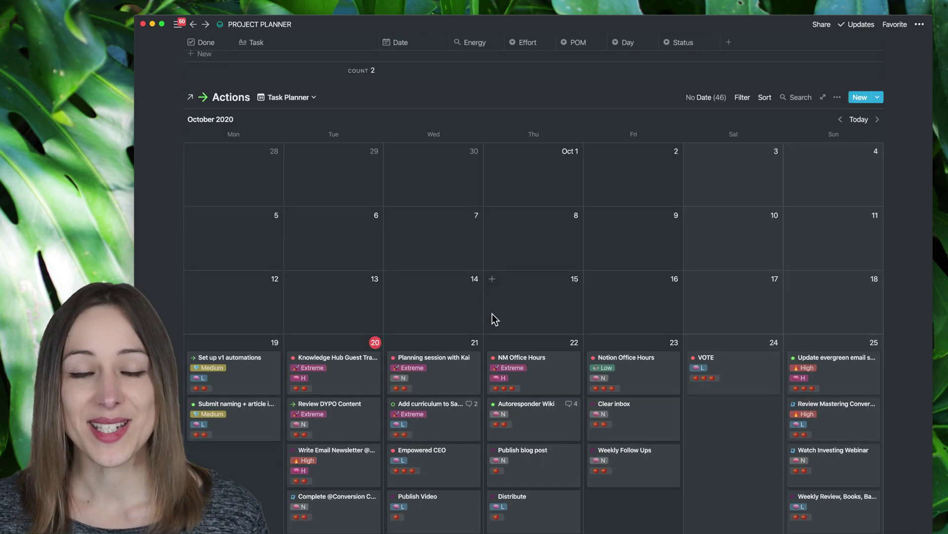
scroll(627, 330, "down", 2)
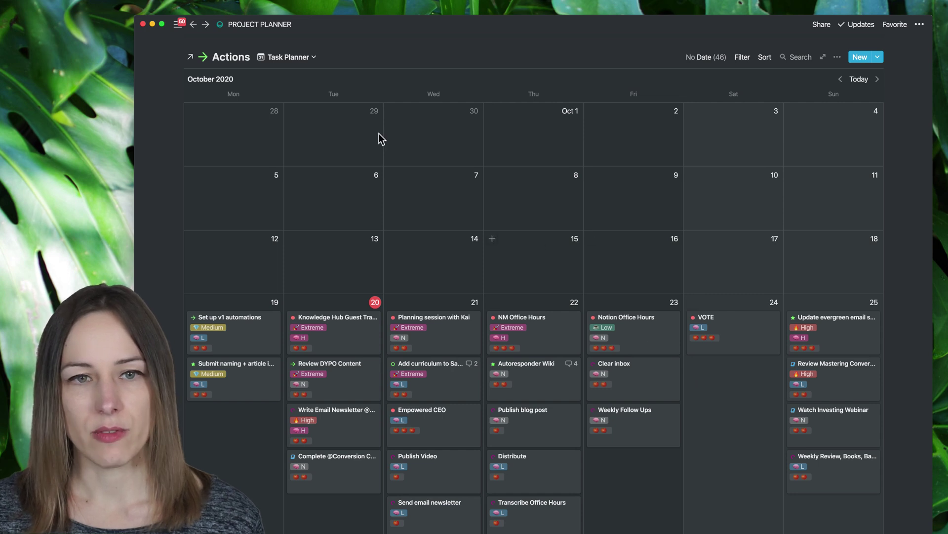
left_click(313, 57)
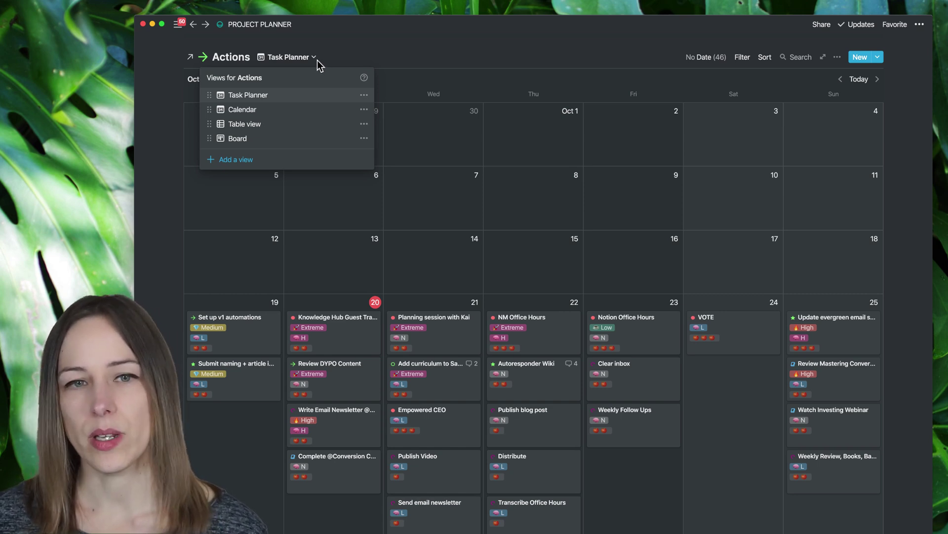
- Check the calendar's filters, then move Set up v1 automations from the 19th to Wednesday 21
left_click(428, 166)
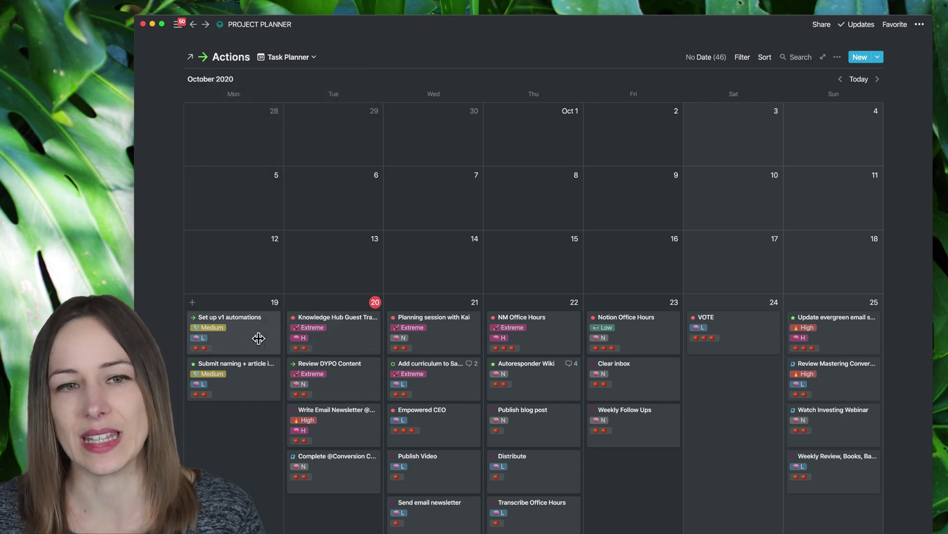
left_click(743, 57)
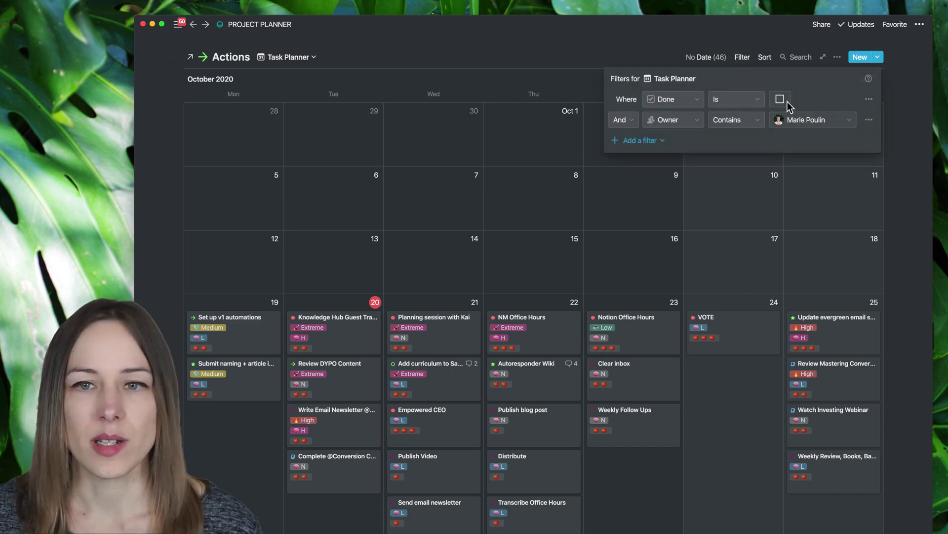
left_click(653, 52)
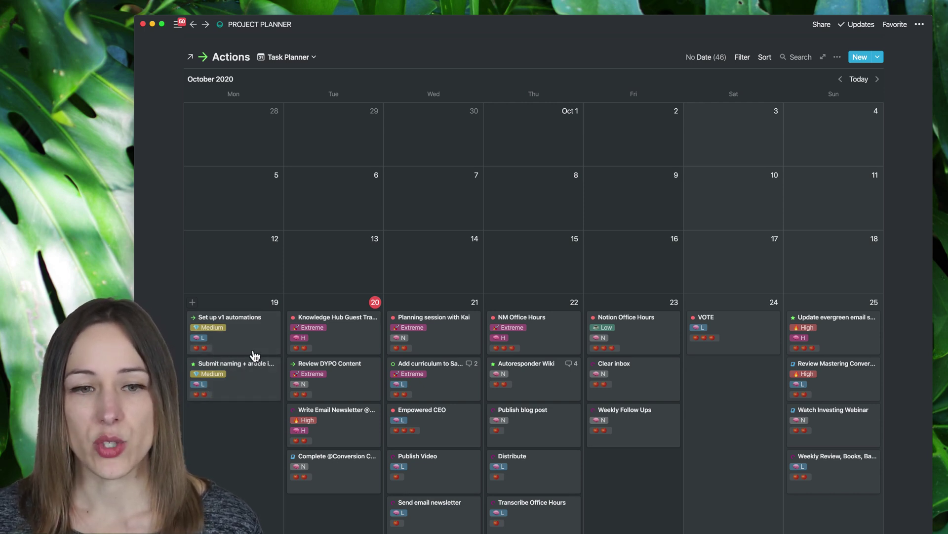
left_click_drag(256, 339, 417, 308)
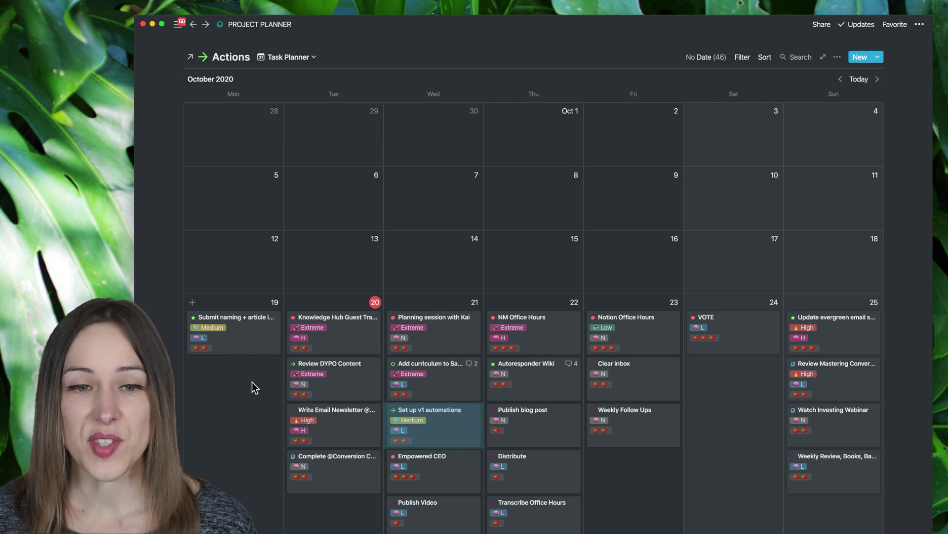
scroll(252, 382, "down", 2)
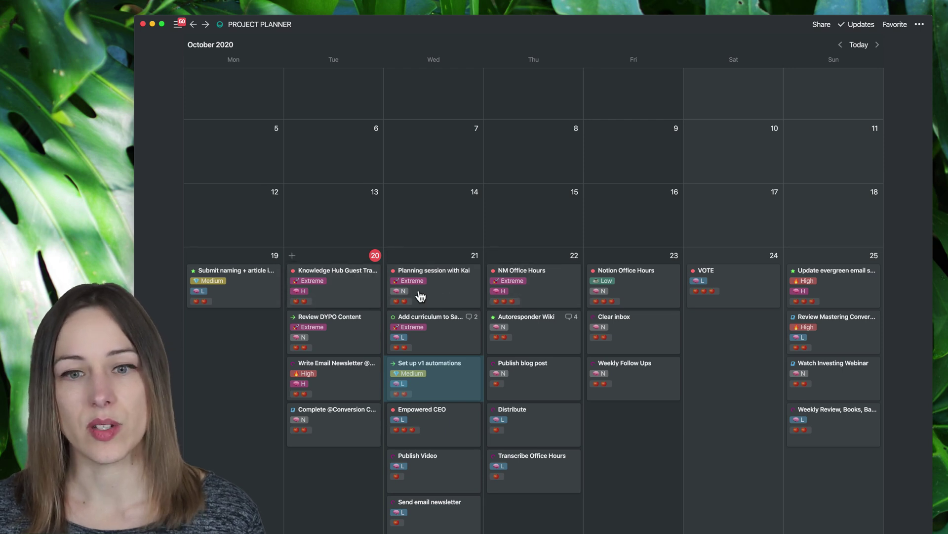
- Set Knowledge Hub Guest Training to three POMs, mark it done, and close the peek
left_click(359, 294)
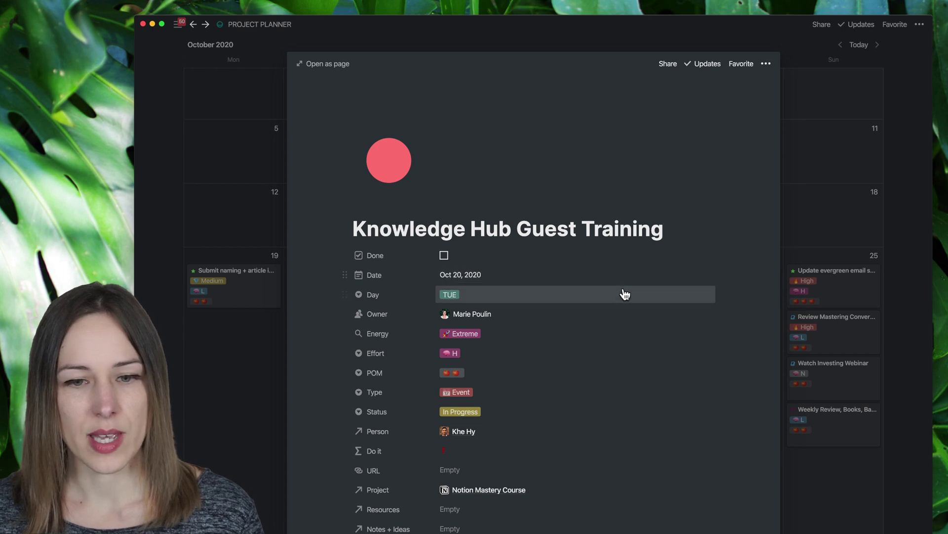
left_click(460, 373)
left_click(480, 437)
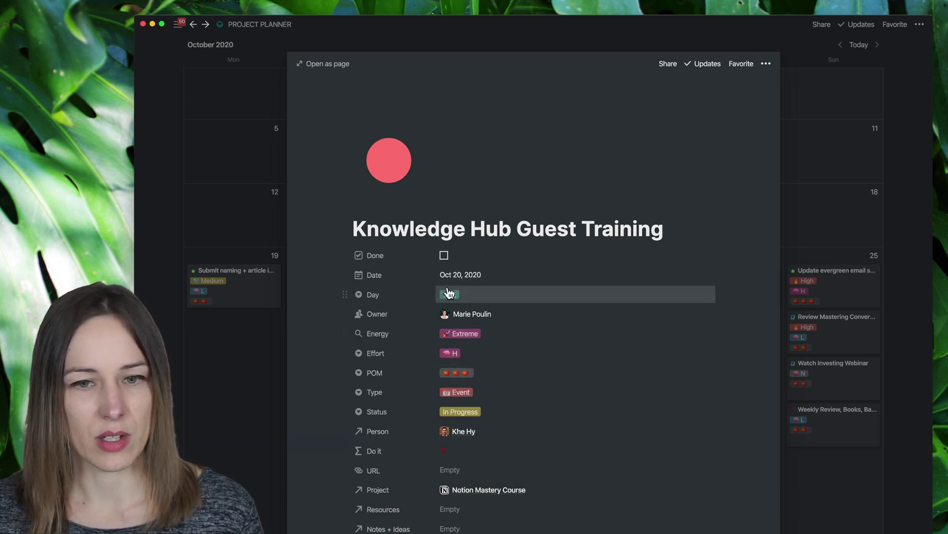
left_click(444, 256)
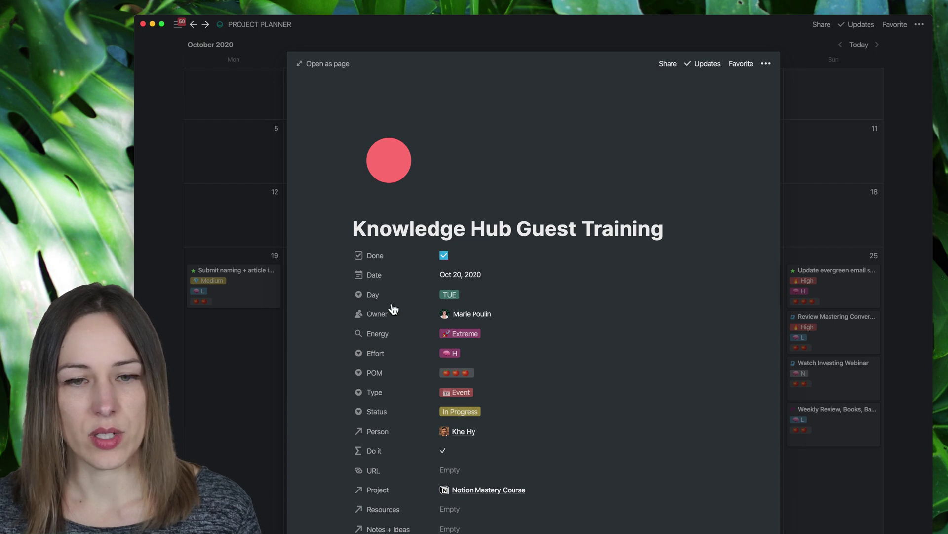
key("Escape")
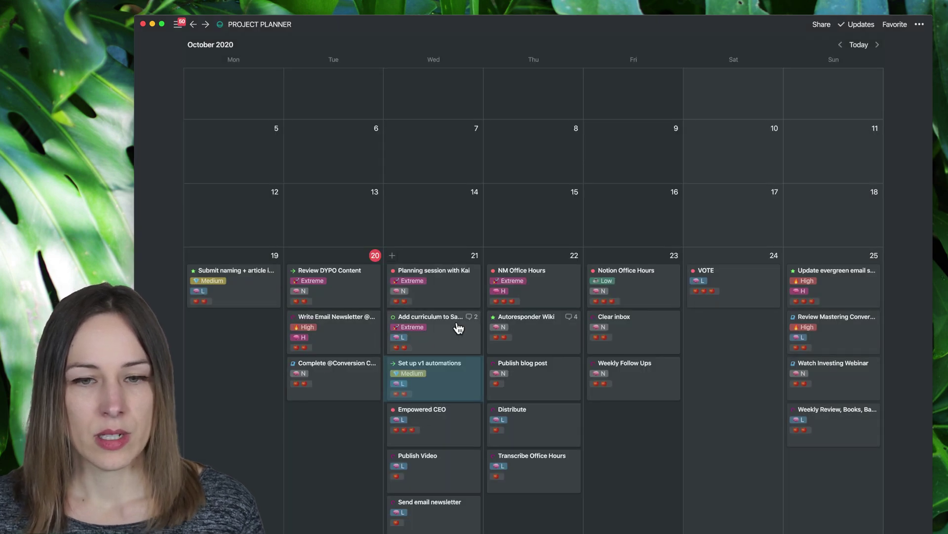
scroll(451, 316, "down", 1)
scroll(453, 317, "up", 15)
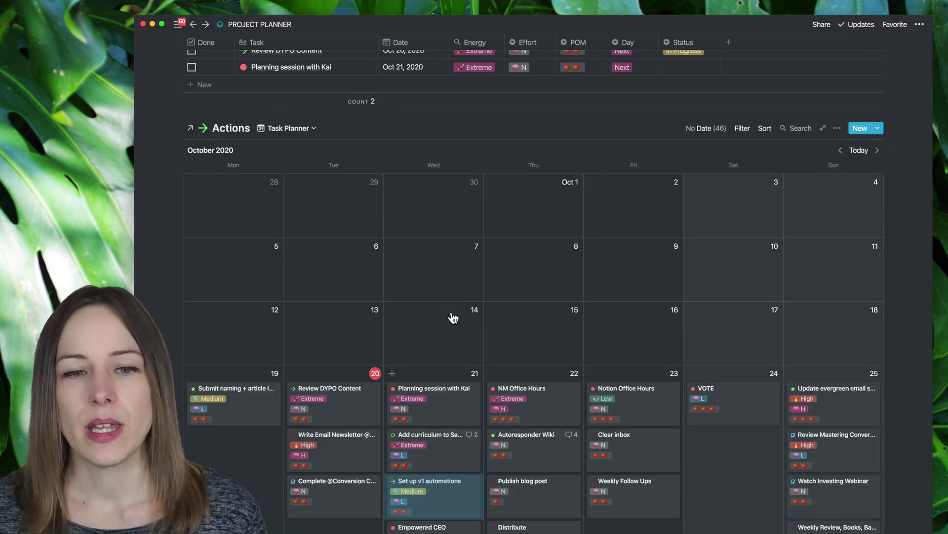
- Find the ACTIONS page by searching 'actions' and scroll to its October calendar
scroll(452, 318, "up", 2)
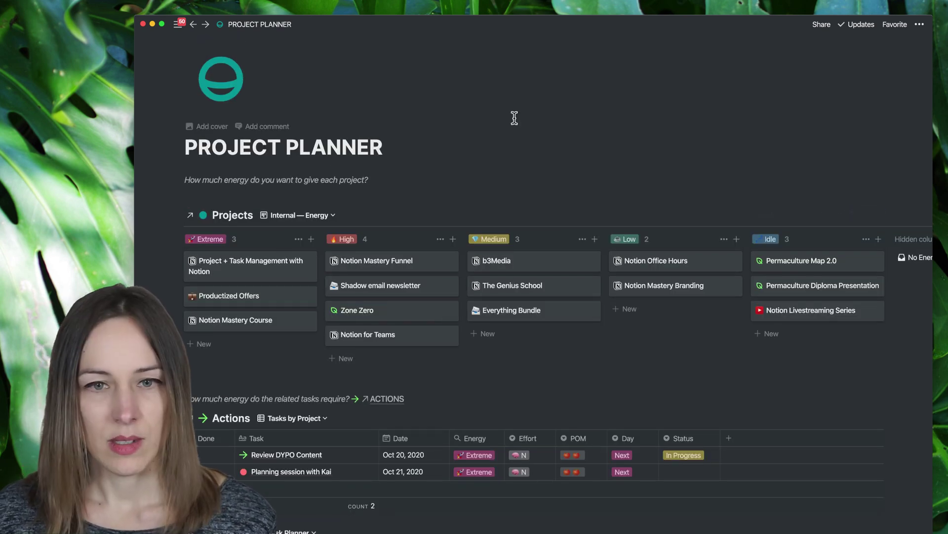
key("super+p")
type("actions")
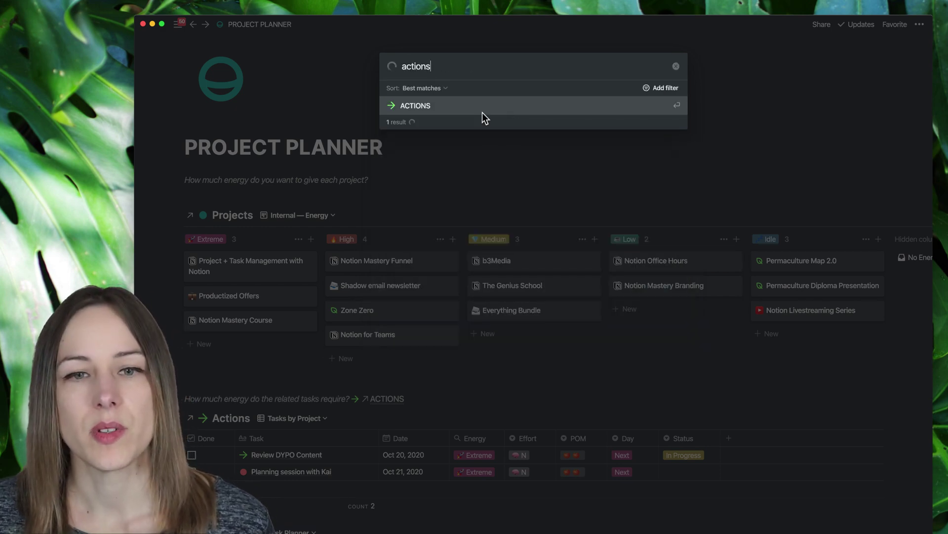
left_click(482, 107)
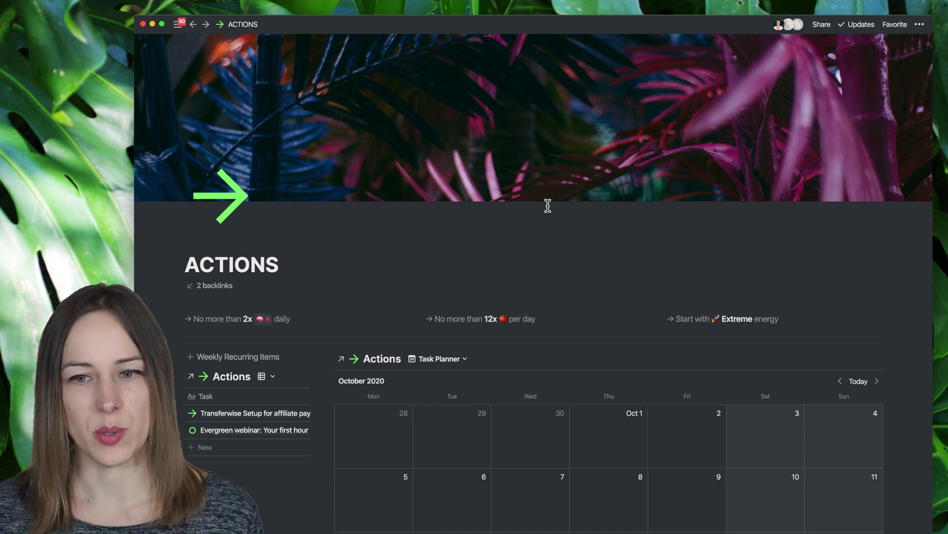
scroll(547, 206, "down", 2)
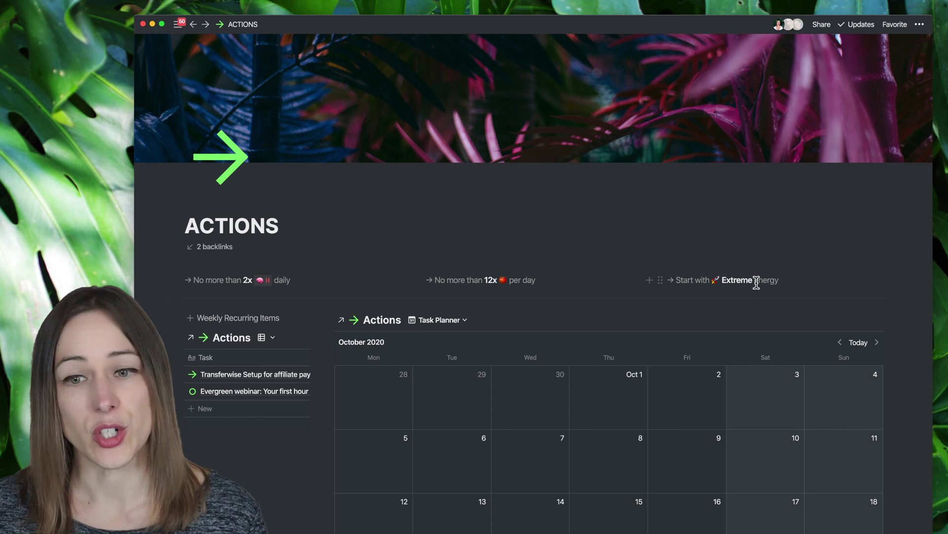
scroll(756, 279, "down", 1)
scroll(756, 283, "down", 5)
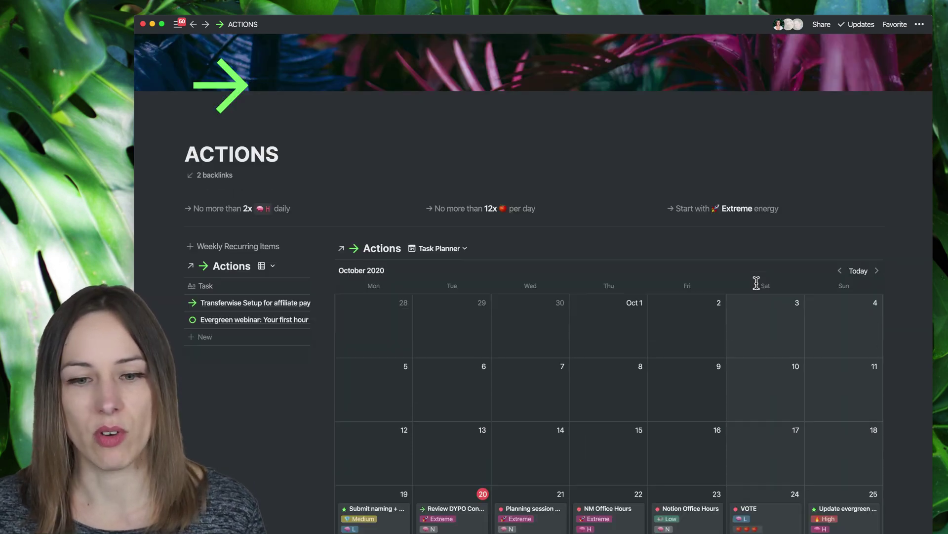
scroll(756, 283, "down", 2)
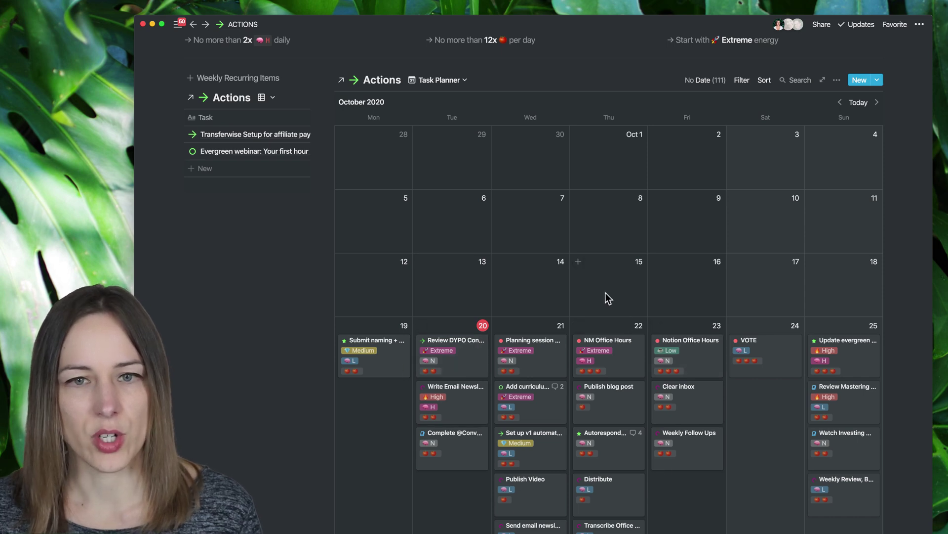
left_click(454, 81)
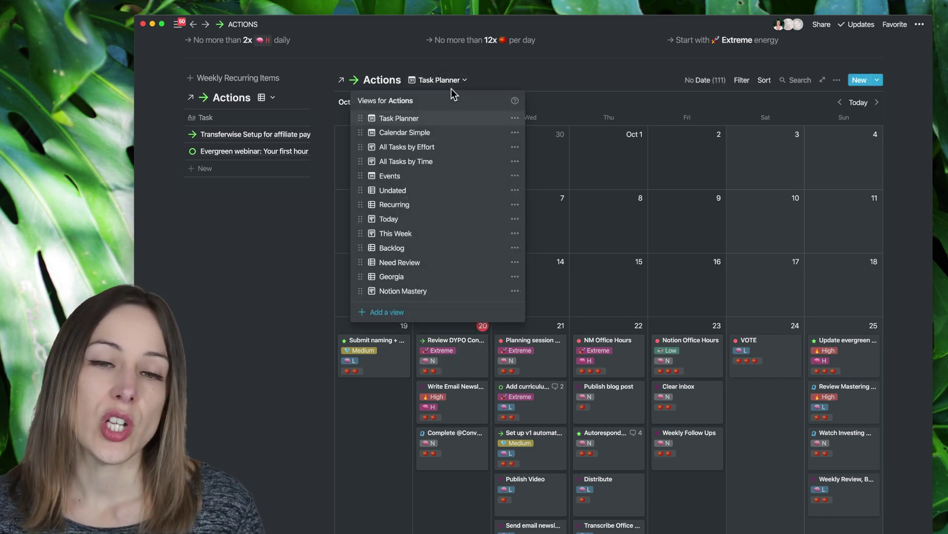
left_click(412, 132)
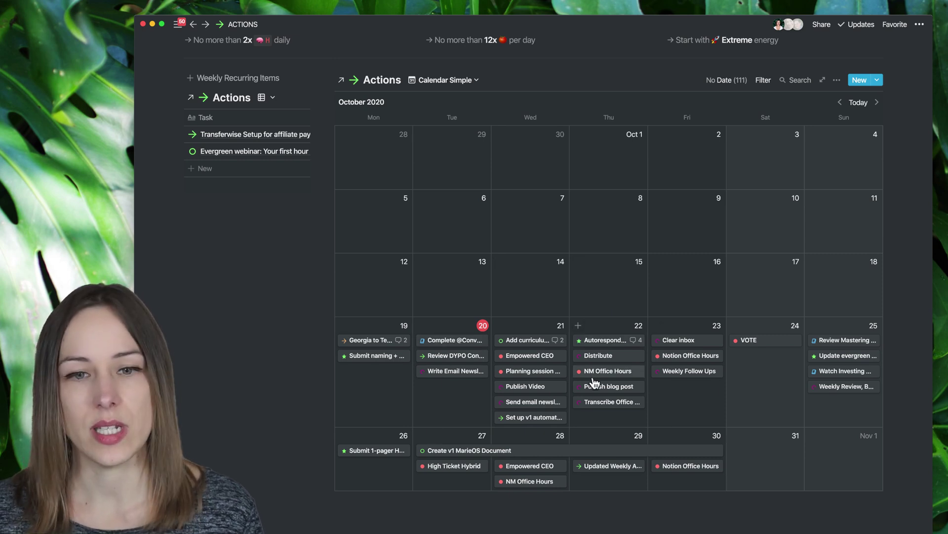
left_click(463, 82)
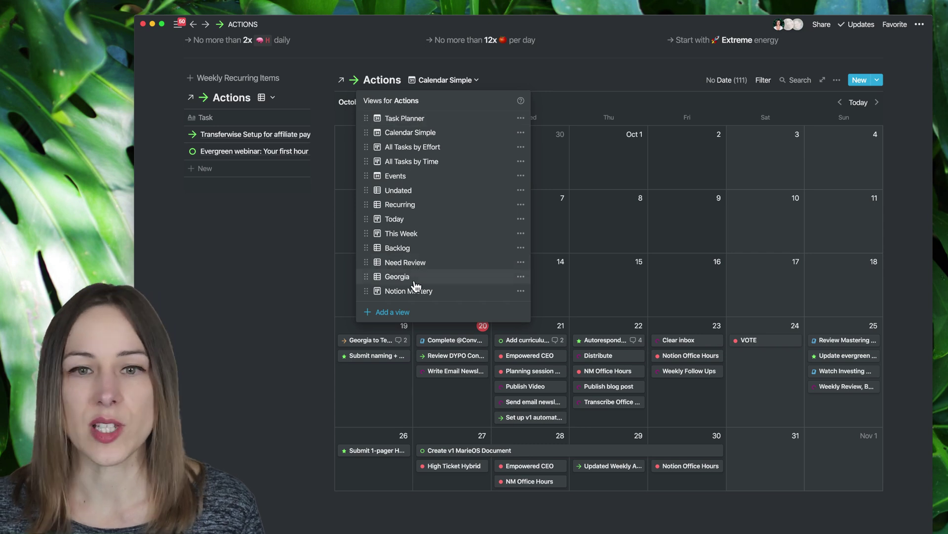
left_click(458, 82)
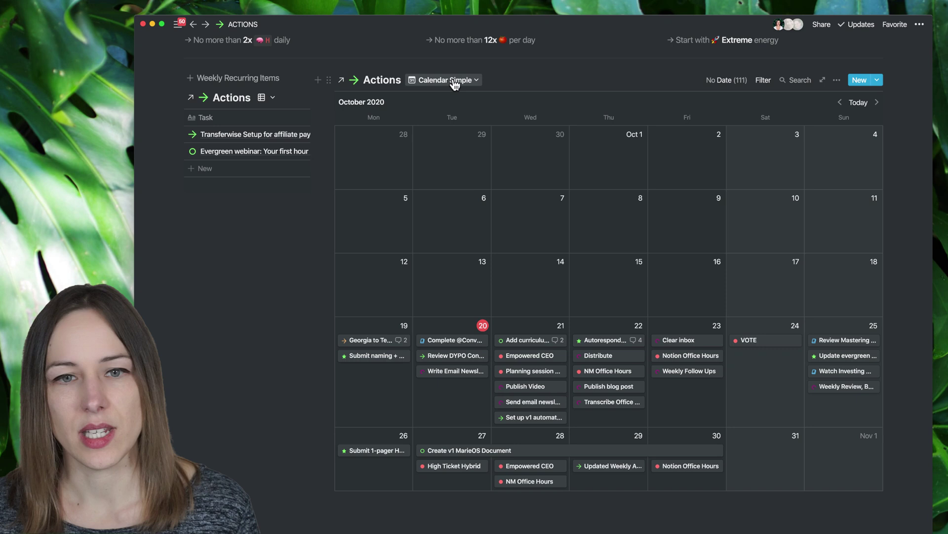
left_click(456, 82)
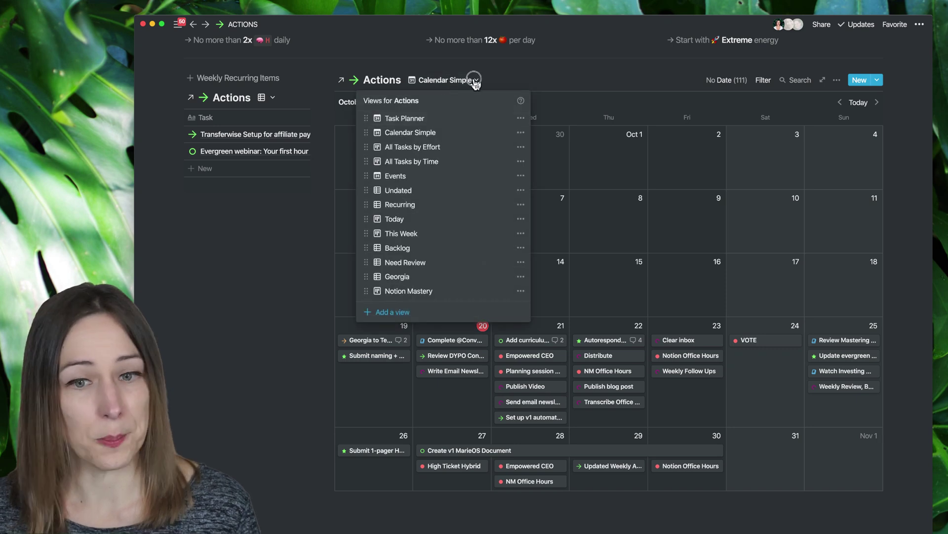
left_click(475, 80)
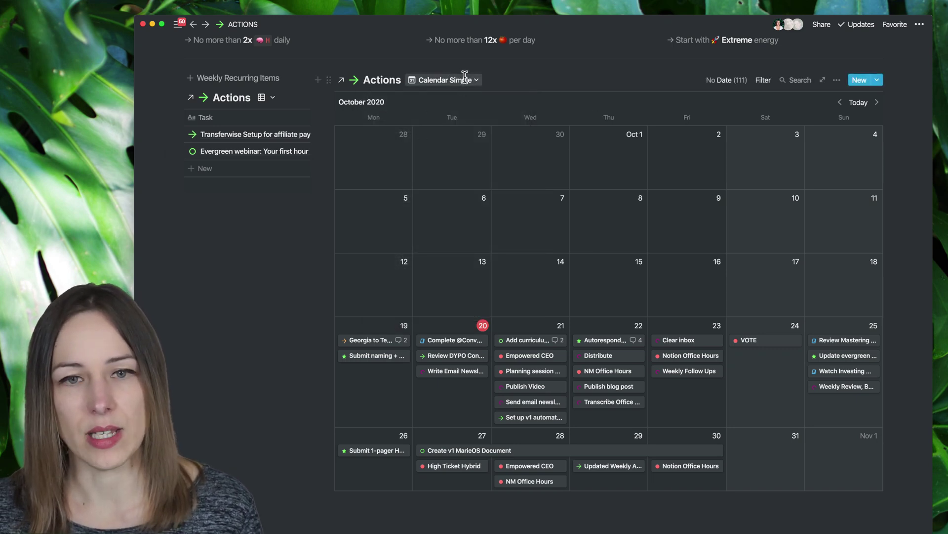
left_click(452, 80)
left_click(422, 117)
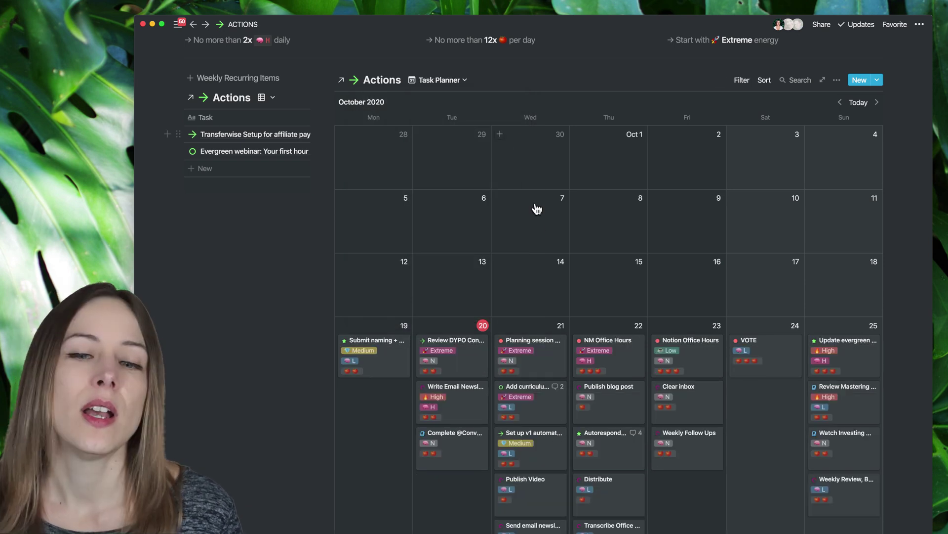
scroll(549, 218, "down", 3)
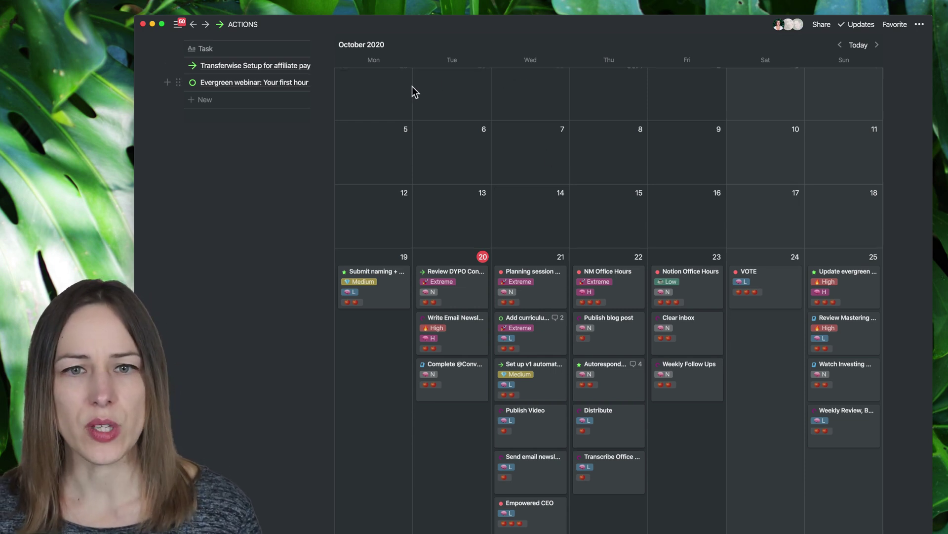
scroll(412, 87, "up", 3)
scroll(419, 131, "up", 1)
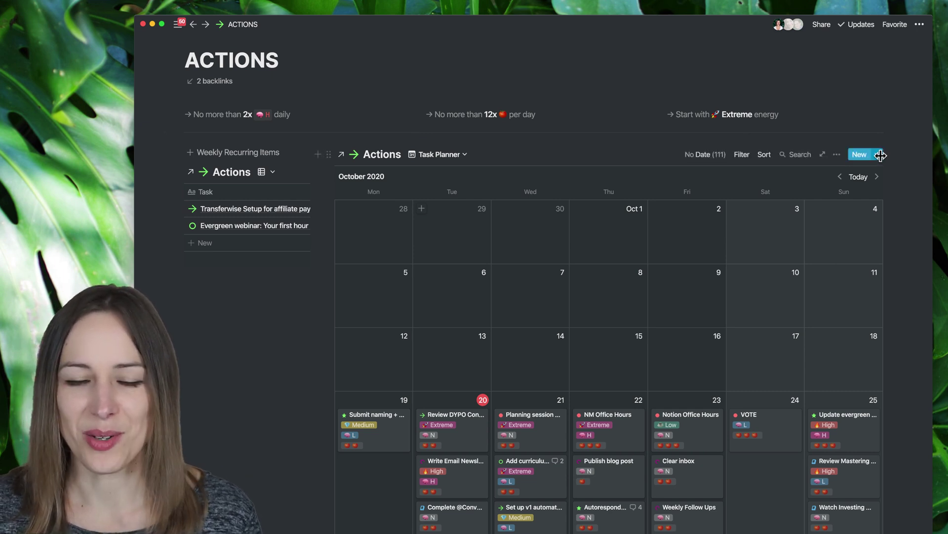
left_click(880, 157)
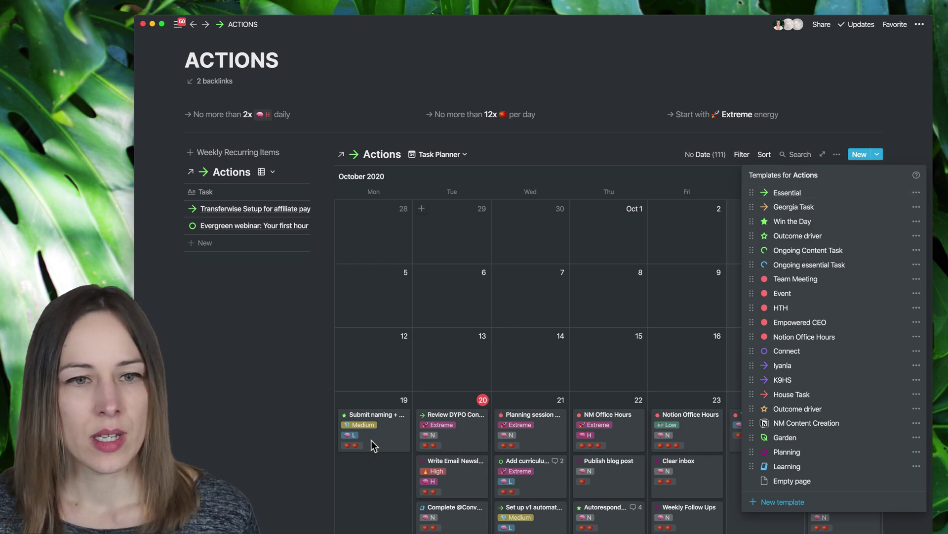
left_click(253, 307)
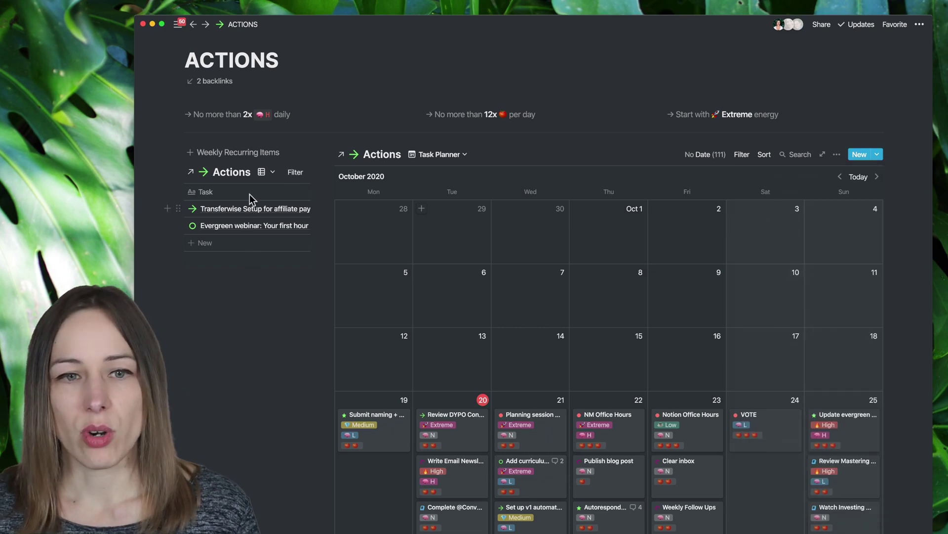
- Insert the weekly task list; schedule Office Hours, Empowered CEO, Clear inbox and Newsletter on Oct 14–16
left_click(237, 153)
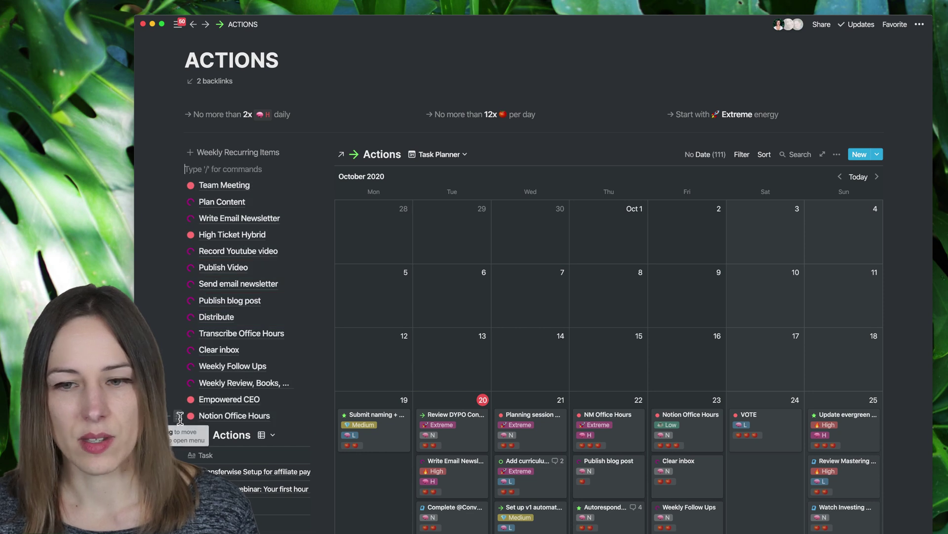
left_click_drag(180, 418, 658, 366)
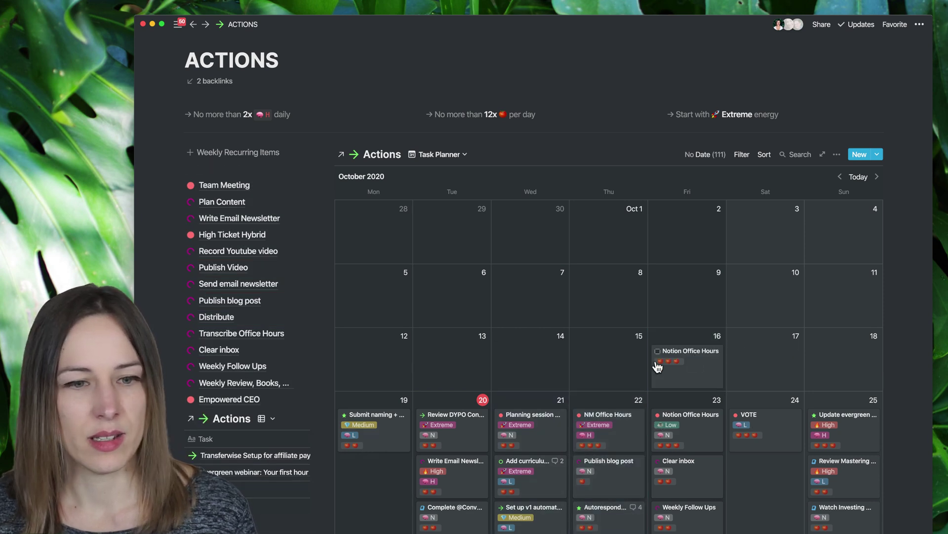
left_click_drag(181, 399, 551, 364)
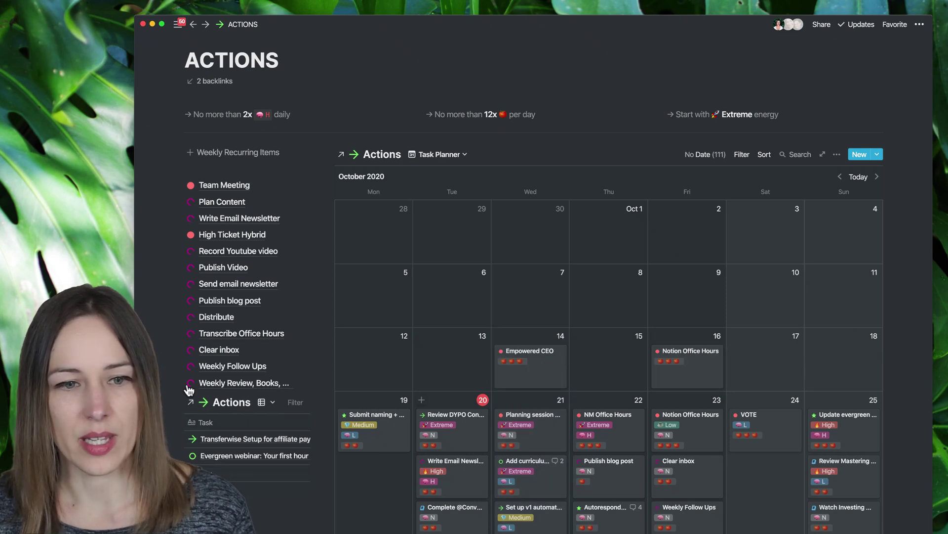
left_click_drag(181, 349, 665, 340)
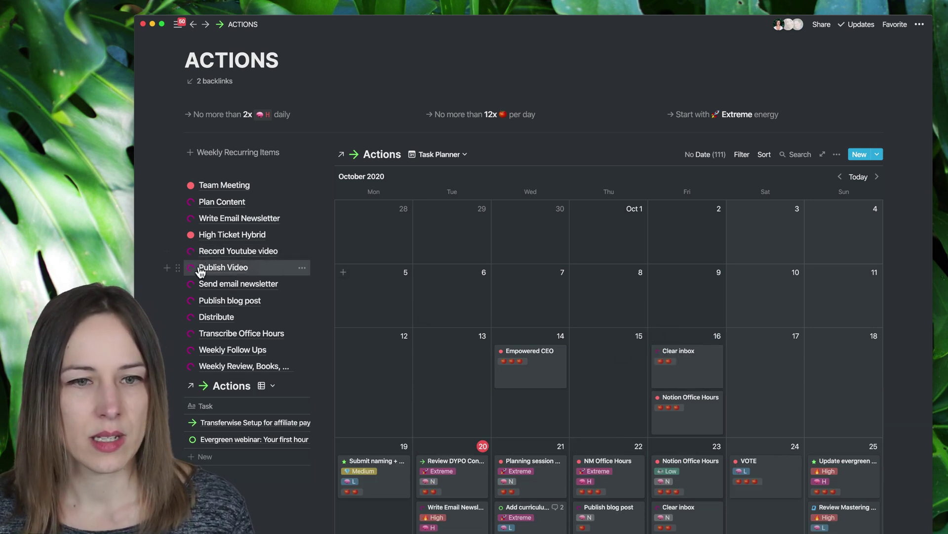
left_click_drag(237, 219, 613, 384)
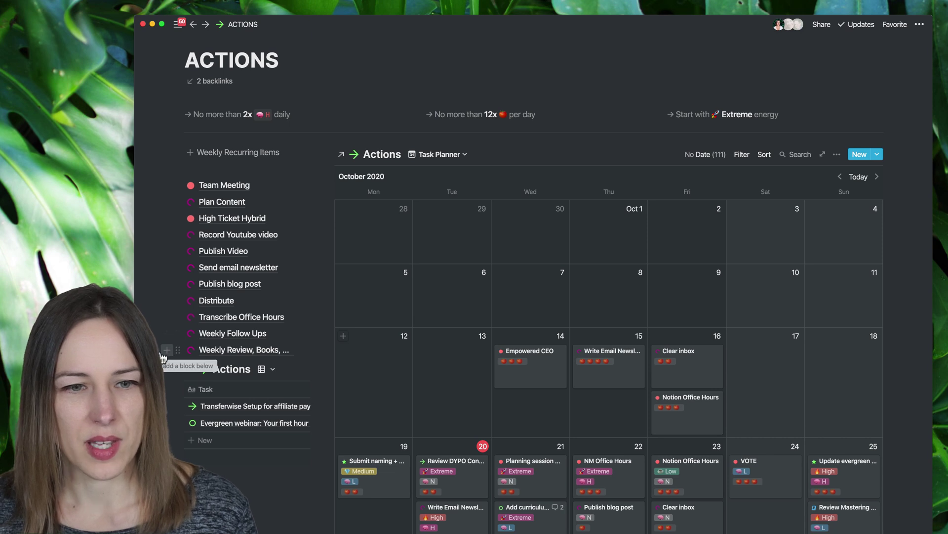
- Select all the task cards in the October 12–18 calendar week
left_click_drag(163, 357, 425, 366)
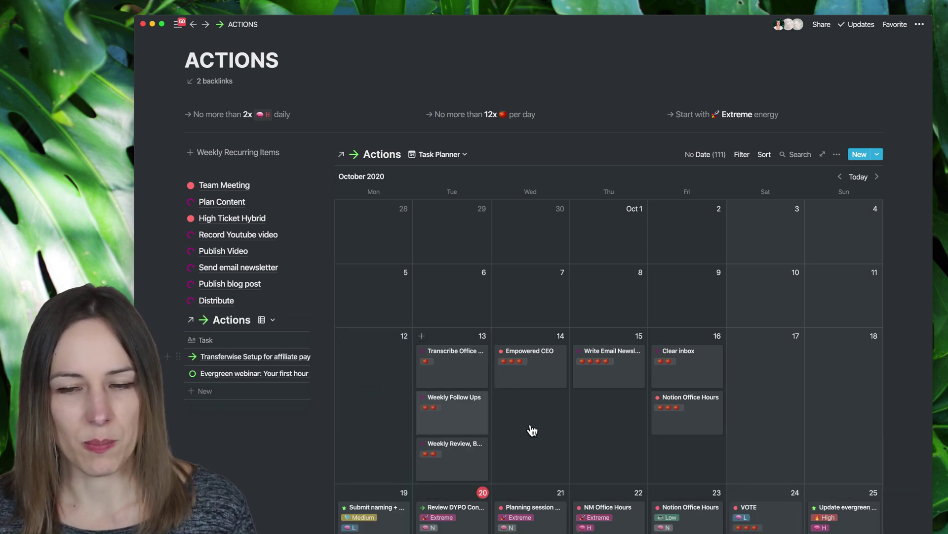
scroll(657, 395, "down", 3)
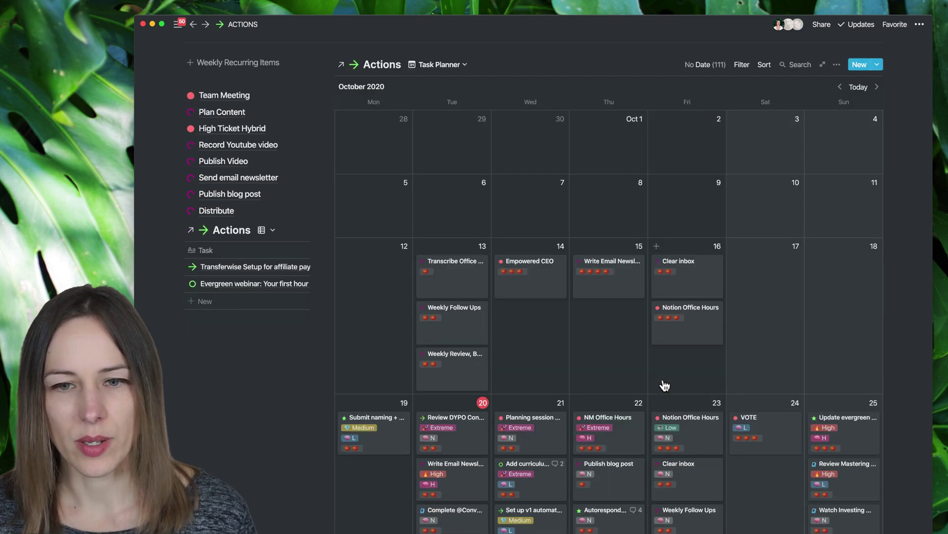
left_click_drag(664, 383, 445, 284)
- Delete the selected October 12–18 cards and the Team Meeting through Distribute task blocks
key("BackSpace")
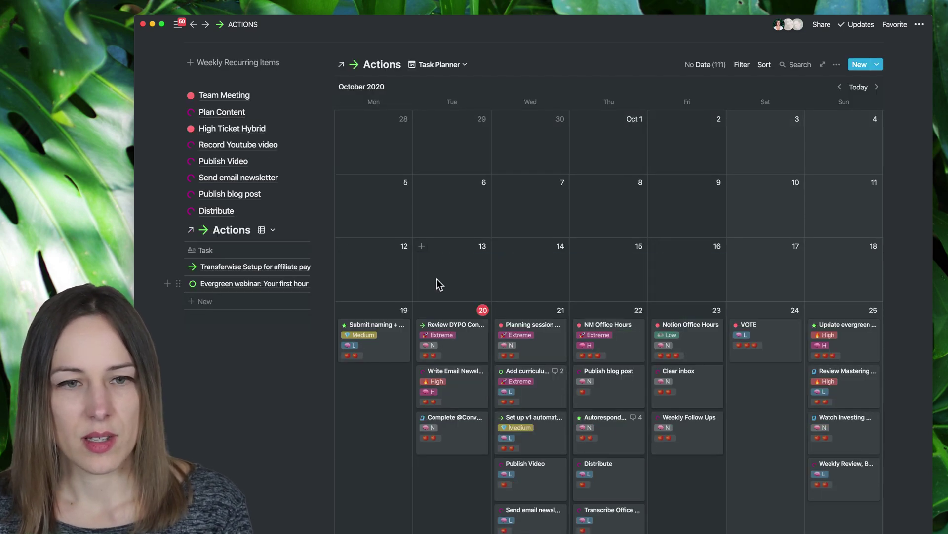
left_click(247, 78)
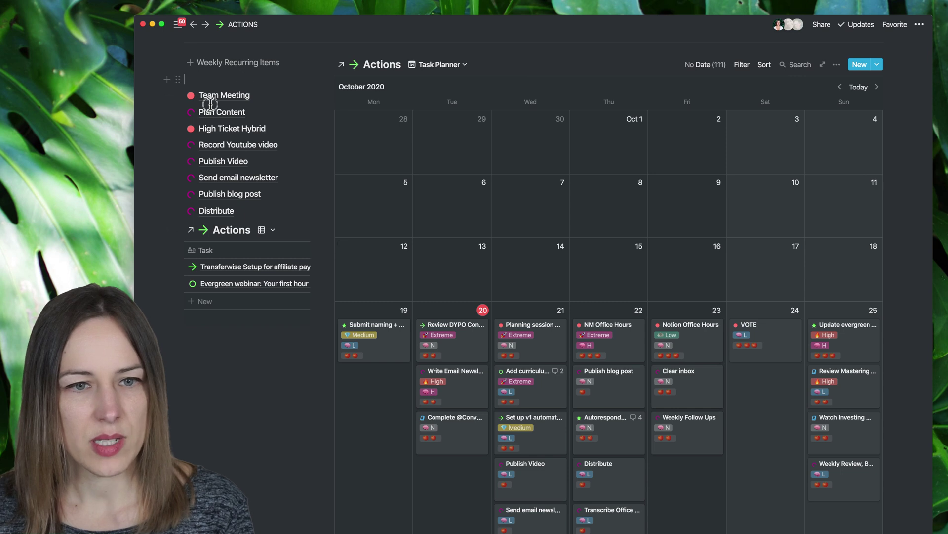
left_click_drag(210, 103, 221, 207)
key("BackSpace")
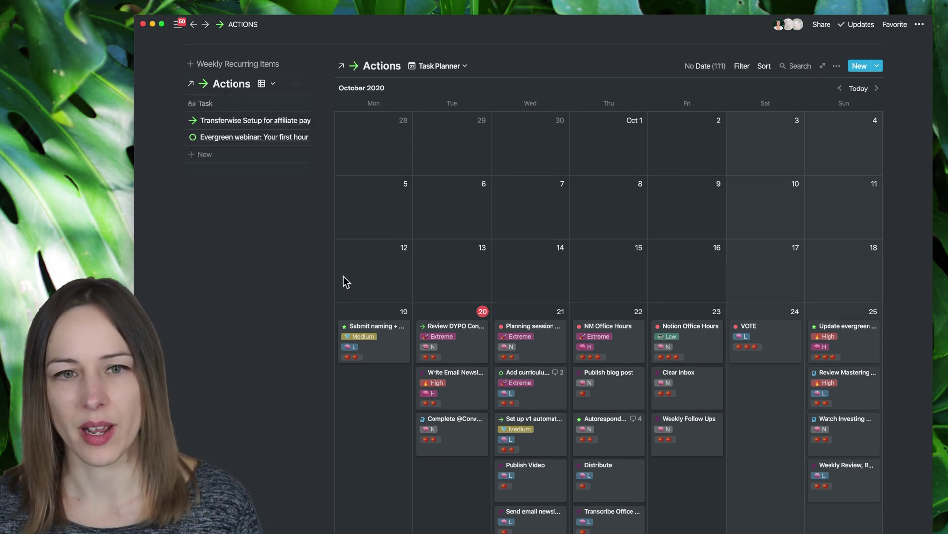
scroll(699, 307, "down", 6)
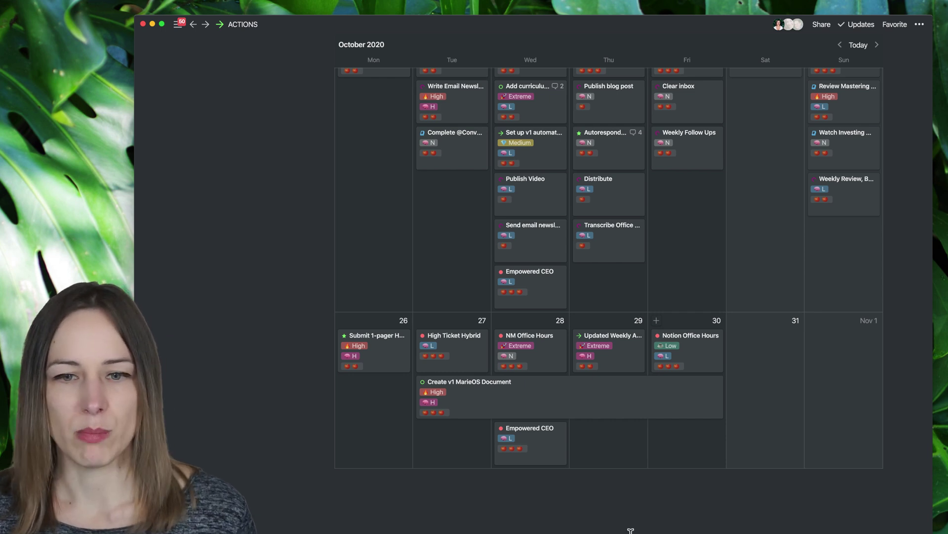
scroll(631, 524, "up", 10)
scroll(543, 459, "down", 3)
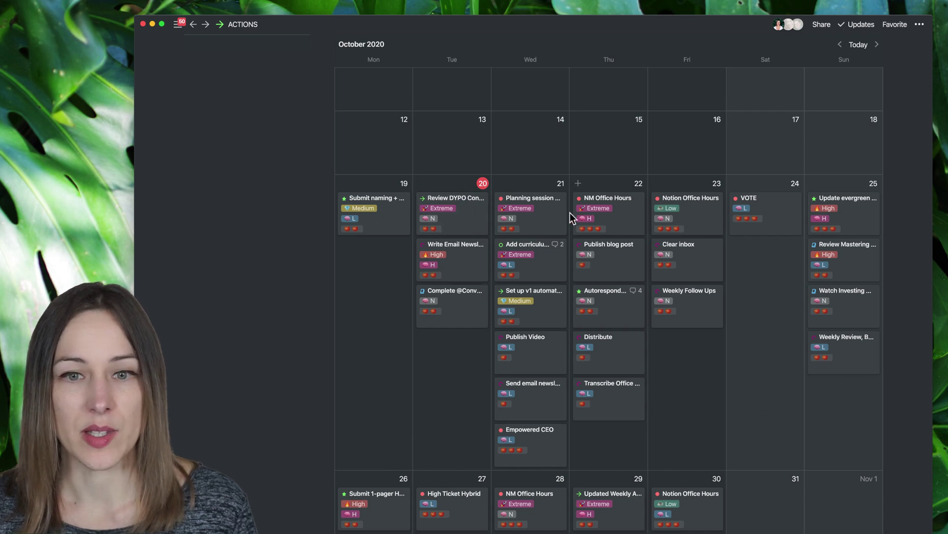
- Return to Project Planner and try moving 'Planning session with Kai' to October 15
left_click(193, 26)
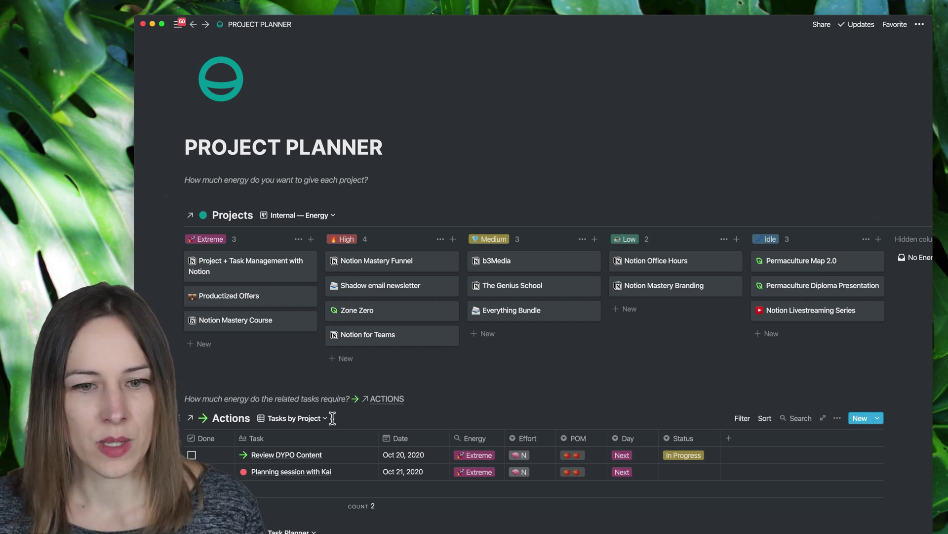
scroll(332, 418, "down", 3)
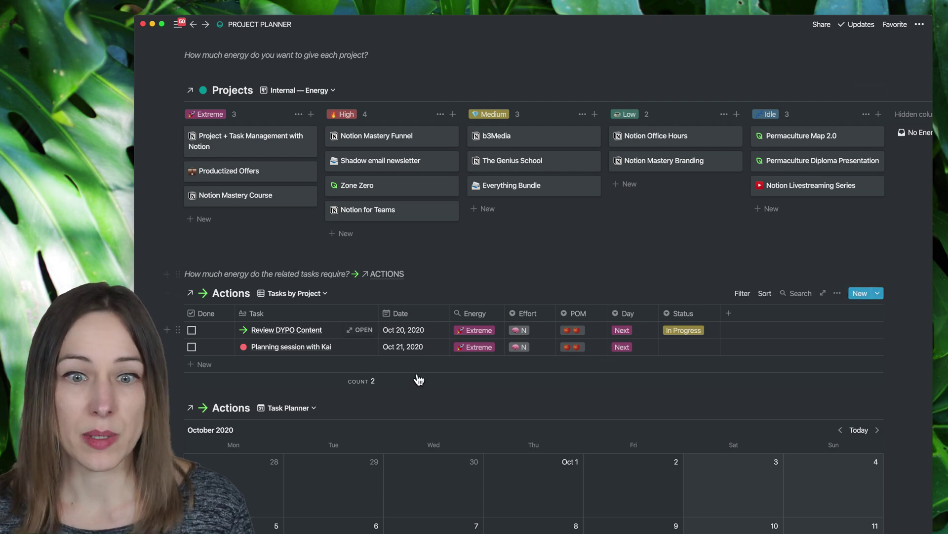
scroll(297, 337, "down", 2)
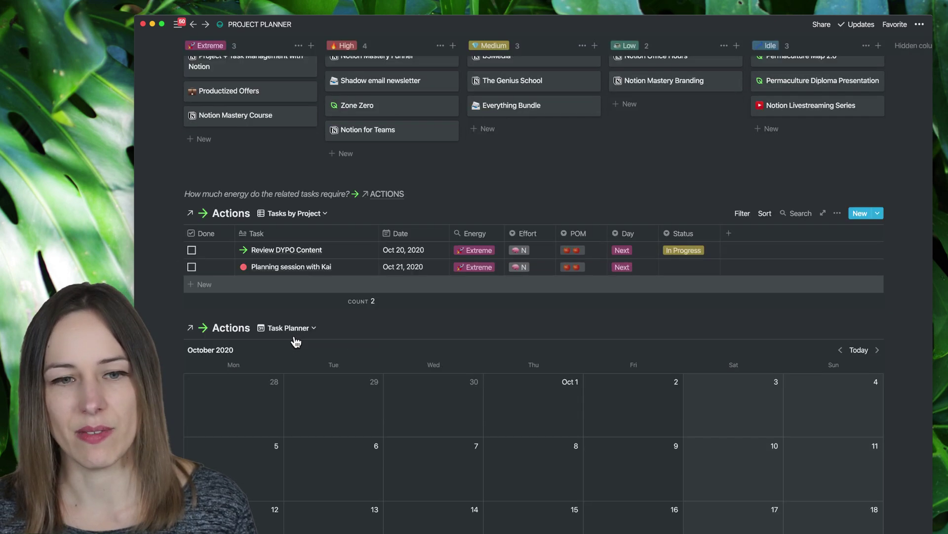
scroll(296, 341, "down", 9)
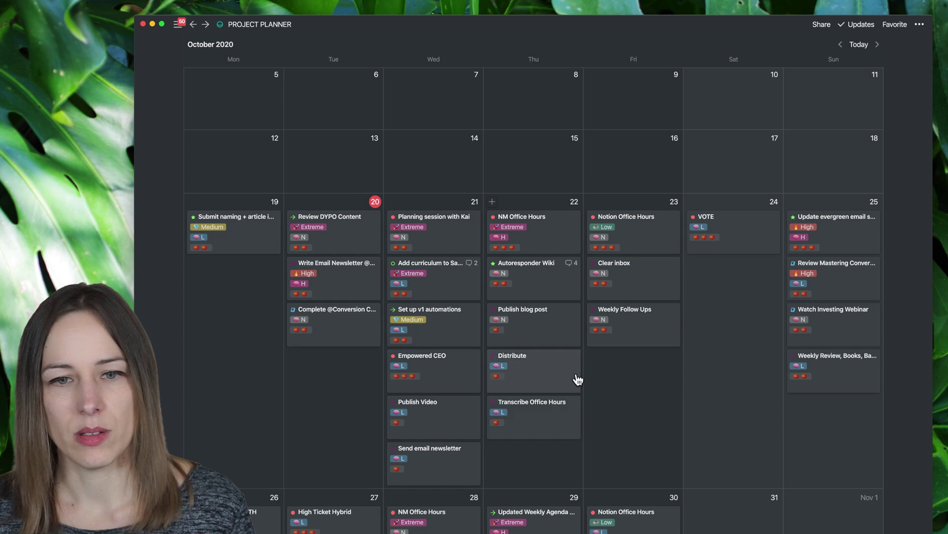
scroll(579, 378, "up", 5)
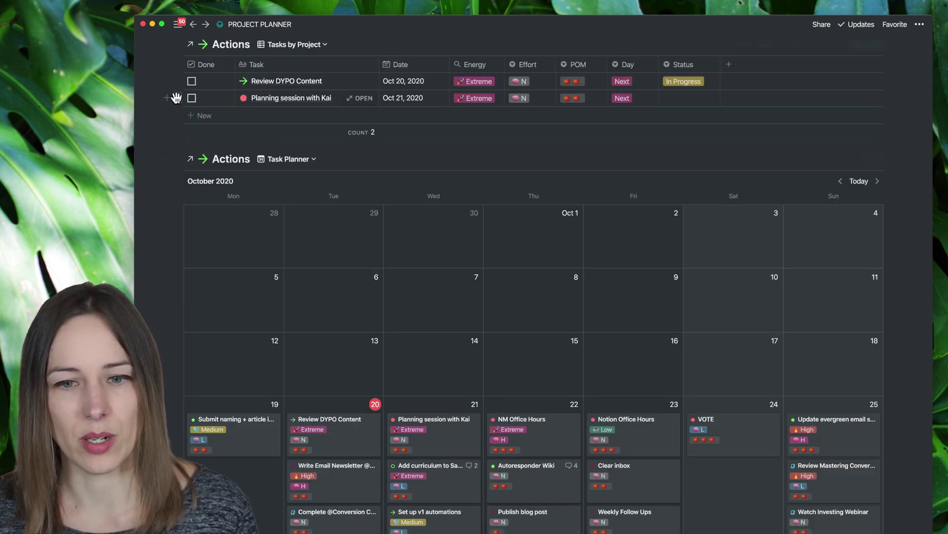
left_click_drag(179, 98, 218, 93)
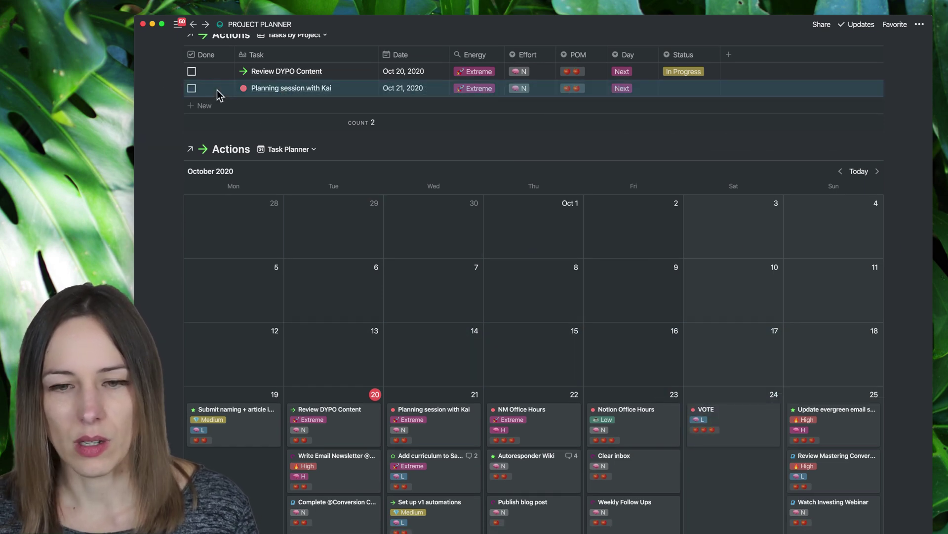
- Open and close the views list of the Task Planner calendar
scroll(547, 291, "up", 1)
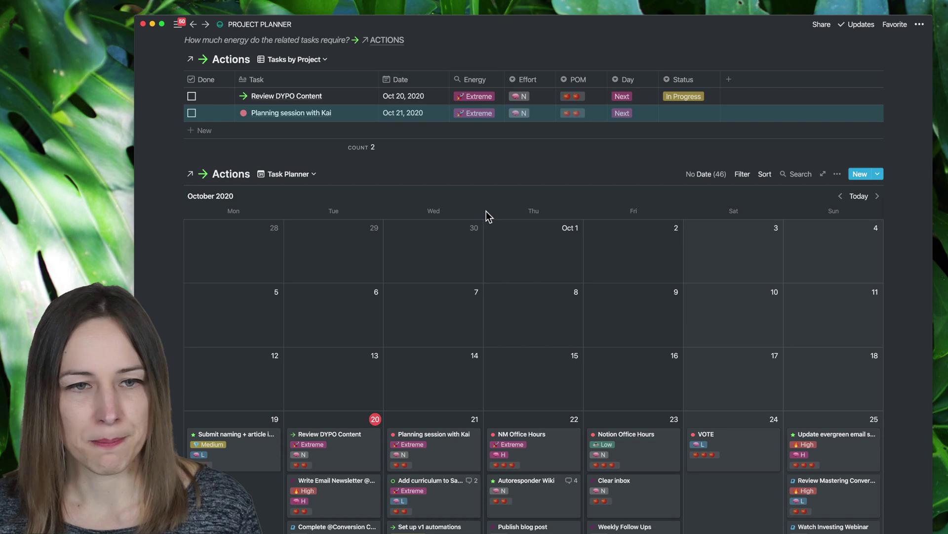
left_click(307, 174)
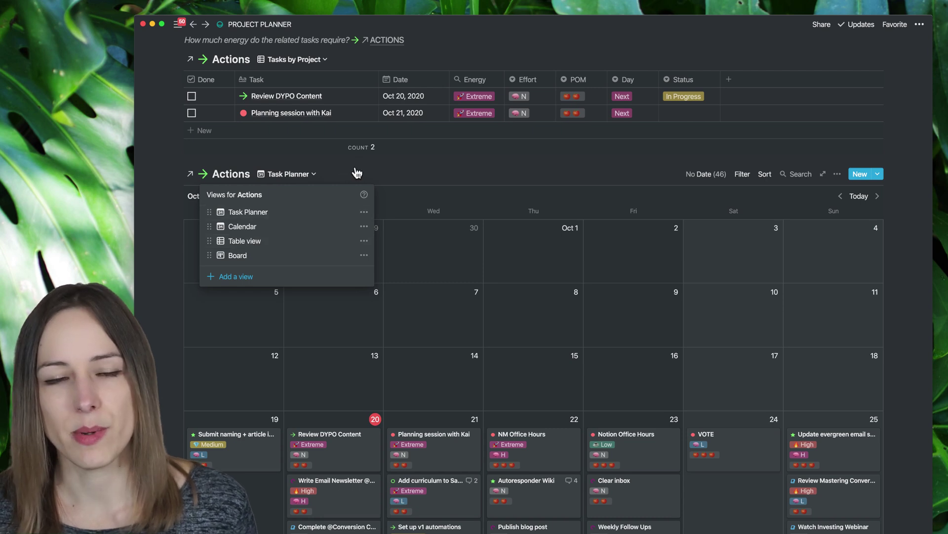
left_click(590, 196)
scroll(591, 192, "up", 10)
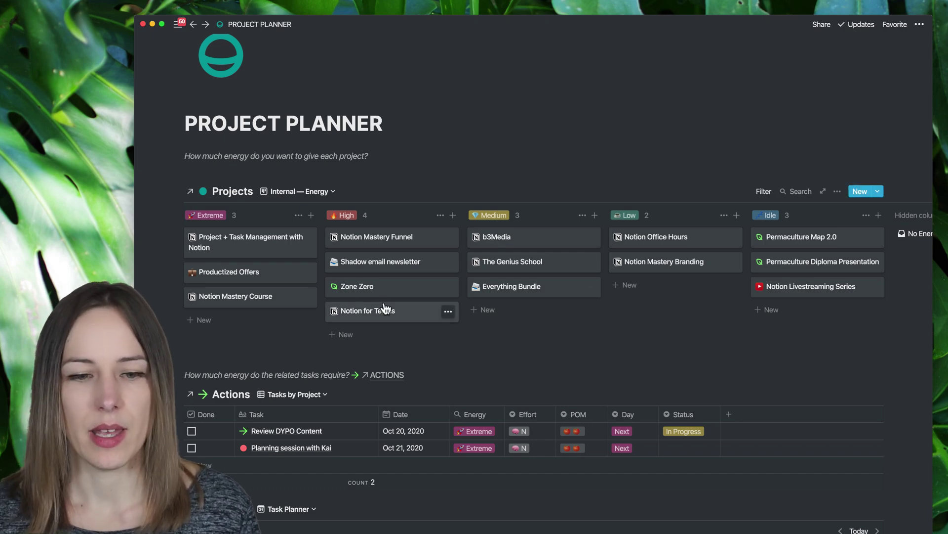
scroll(385, 309, "down", 8)
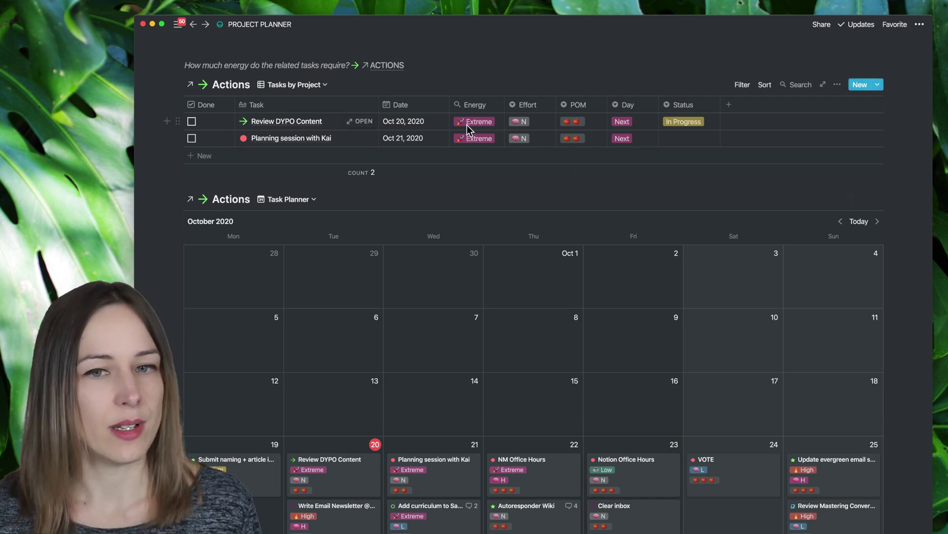
scroll(467, 125, "up", 3)
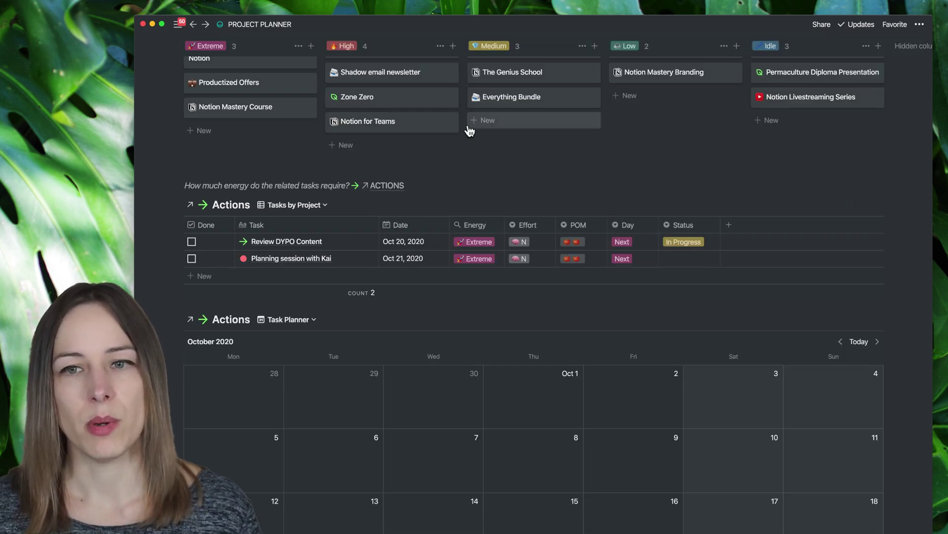
scroll(470, 130, "up", 3)
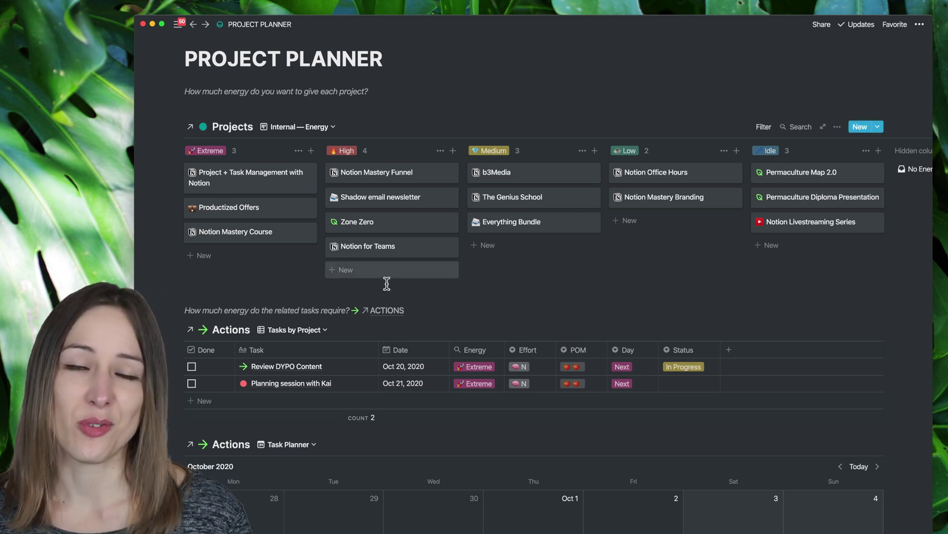
scroll(384, 287, "down", 1)
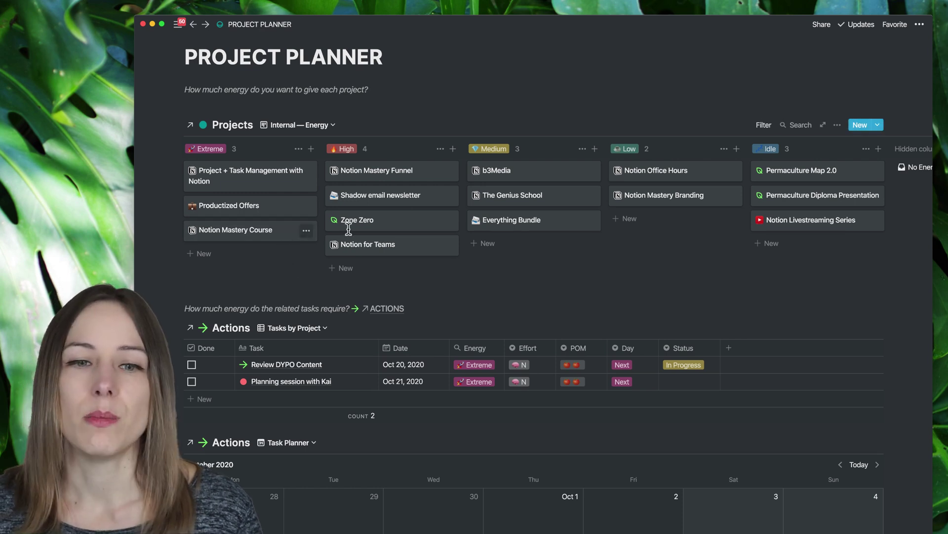
- Drag the Zone Zero card from the High column into the Idle column
left_click_drag(387, 223, 778, 233)
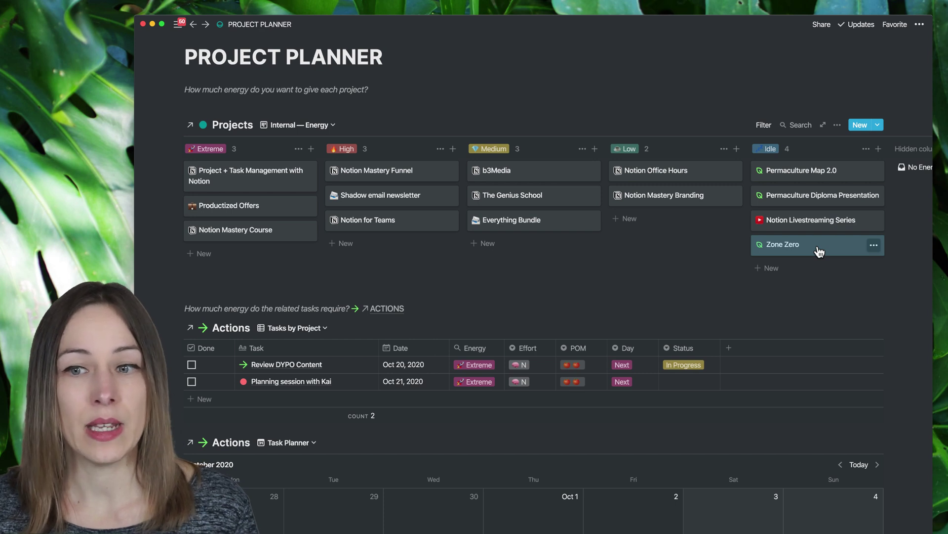
left_click_drag(820, 248, 791, 253)
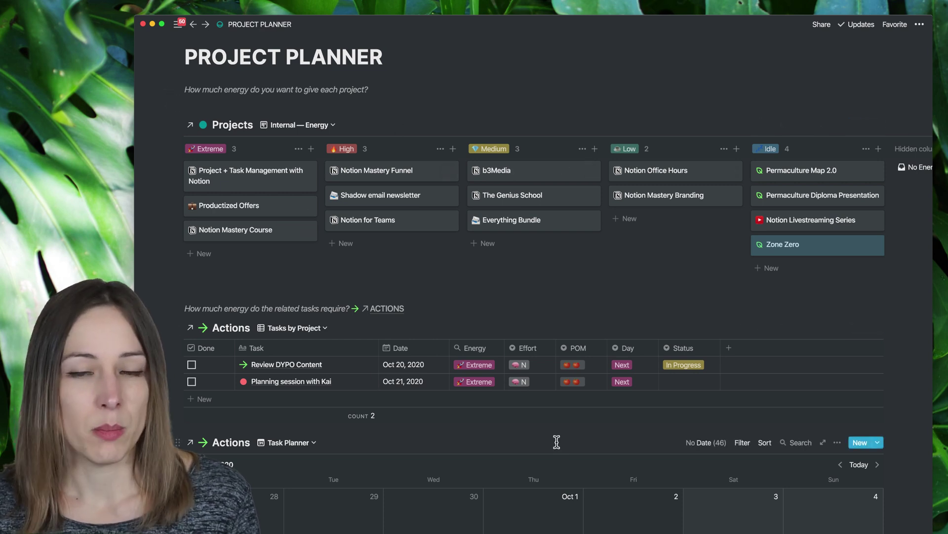
scroll(557, 441, "down", 1)
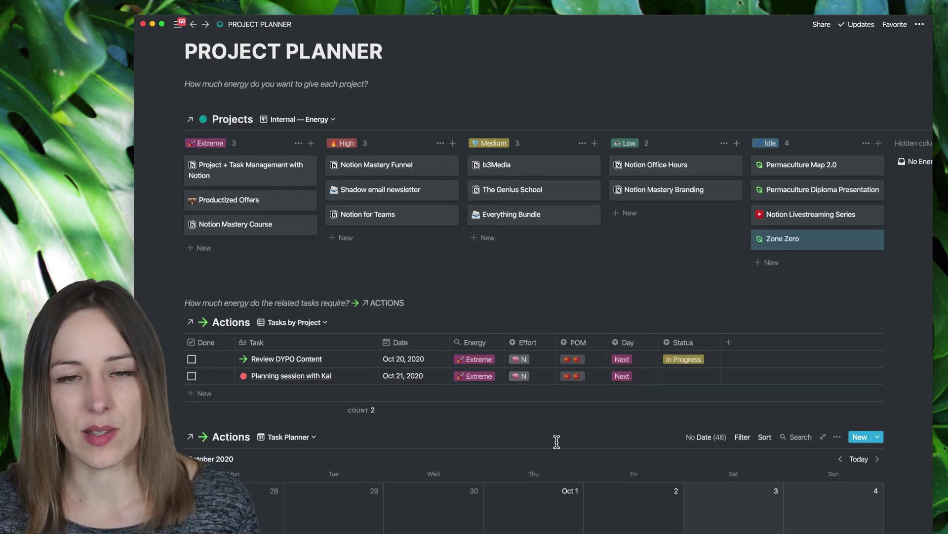
scroll(556, 442, "up", 1)
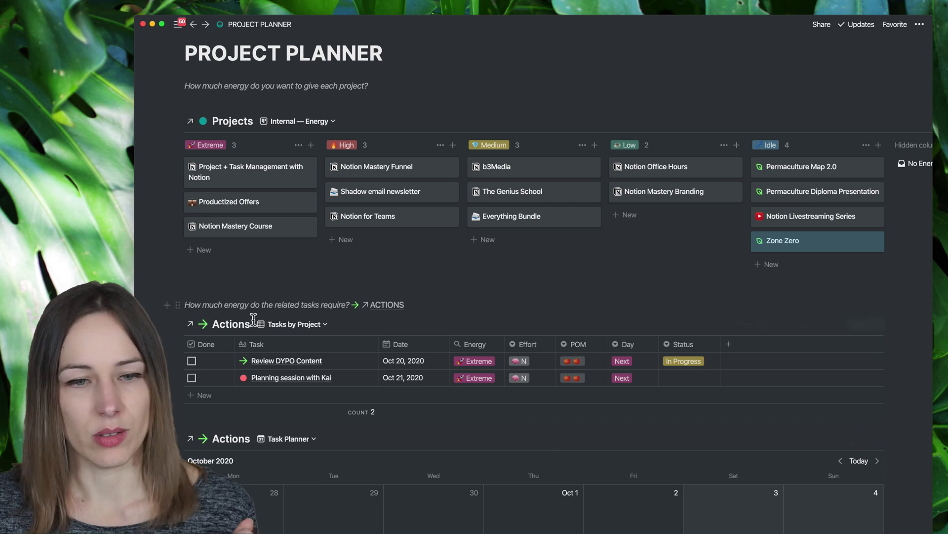
left_click(308, 326)
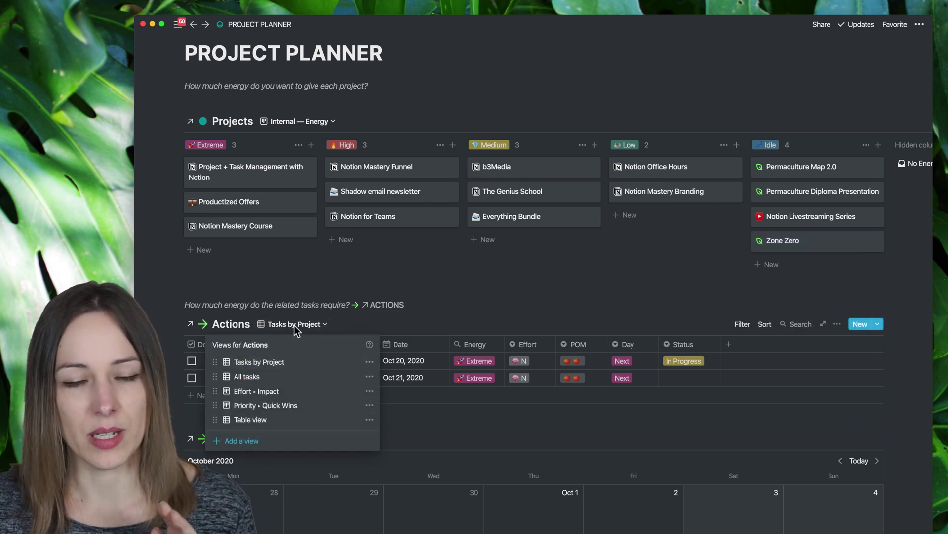
left_click(424, 332)
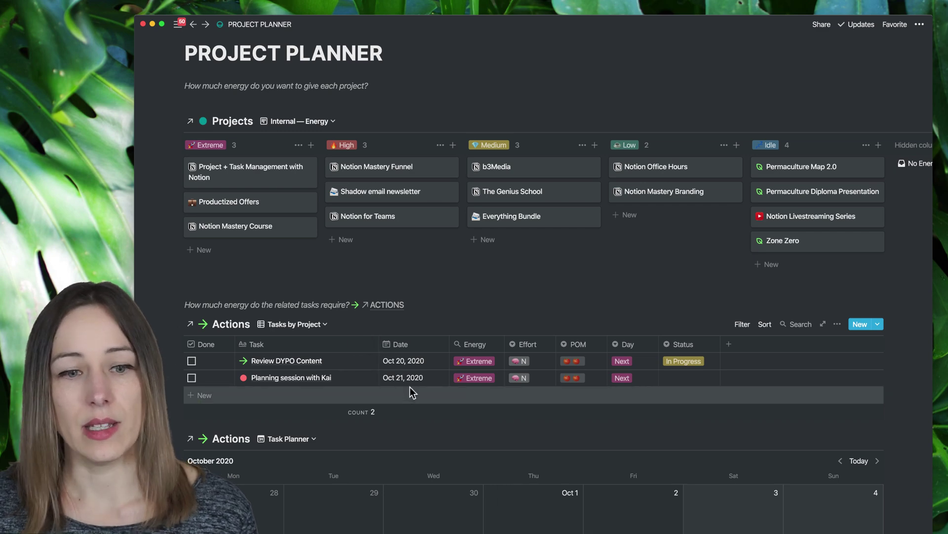
scroll(410, 387, "down", 5)
scroll(411, 393, "down", 5)
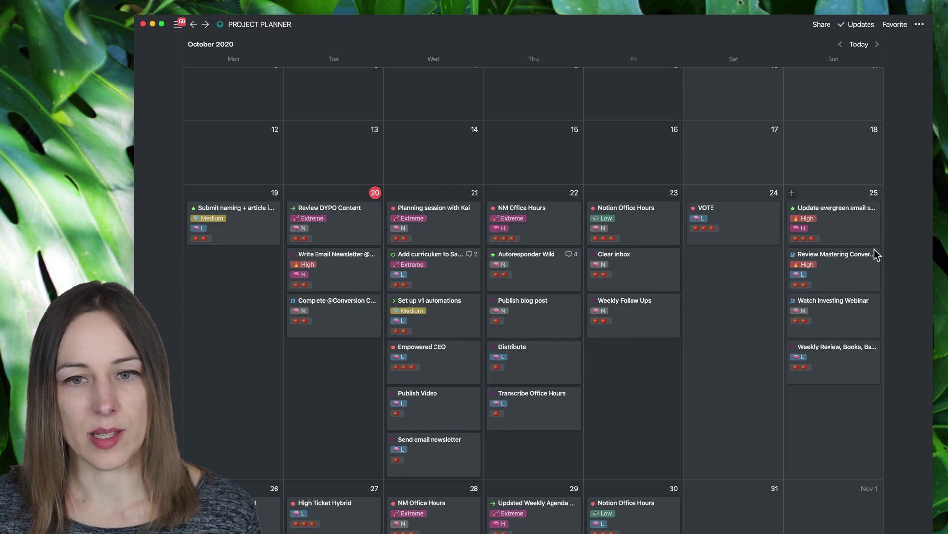
scroll(659, 318, "up", 3)
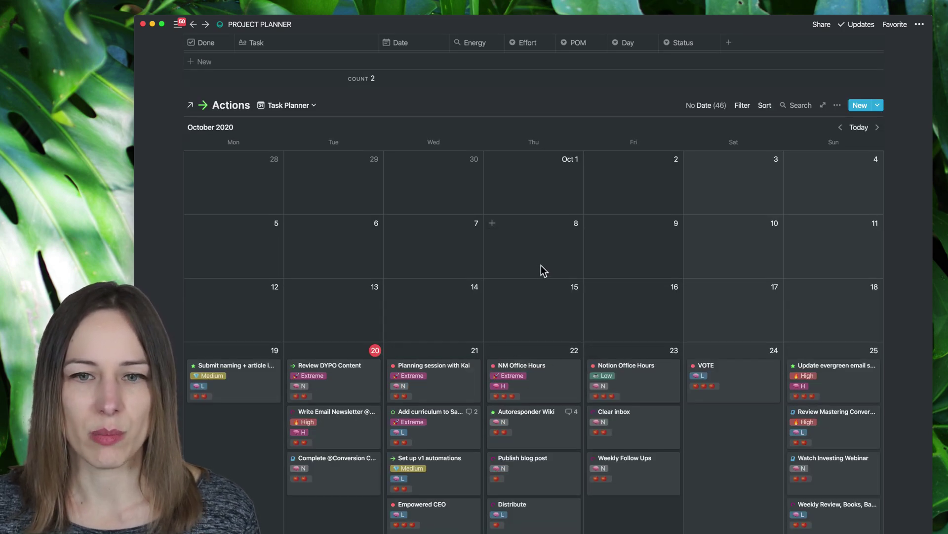
scroll(541, 265, "up", 3)
scroll(541, 265, "up", 5)
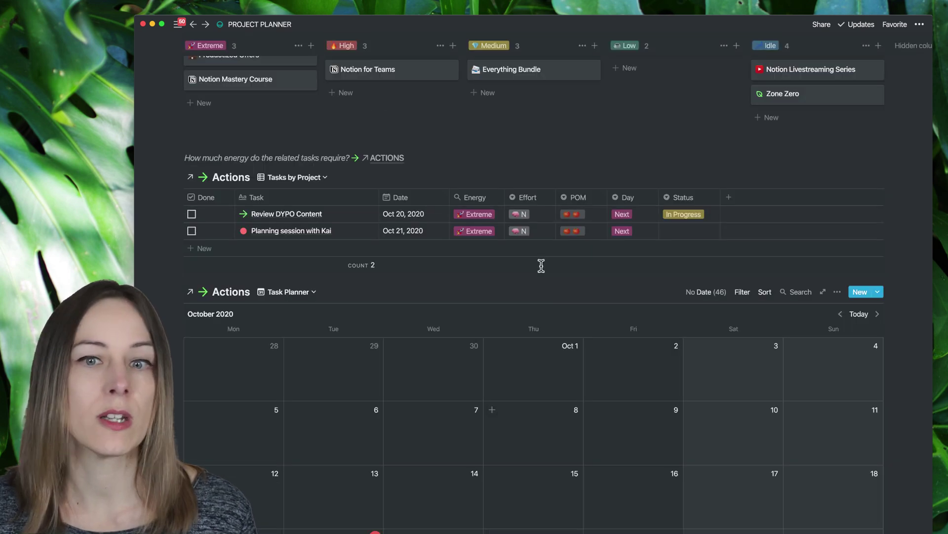